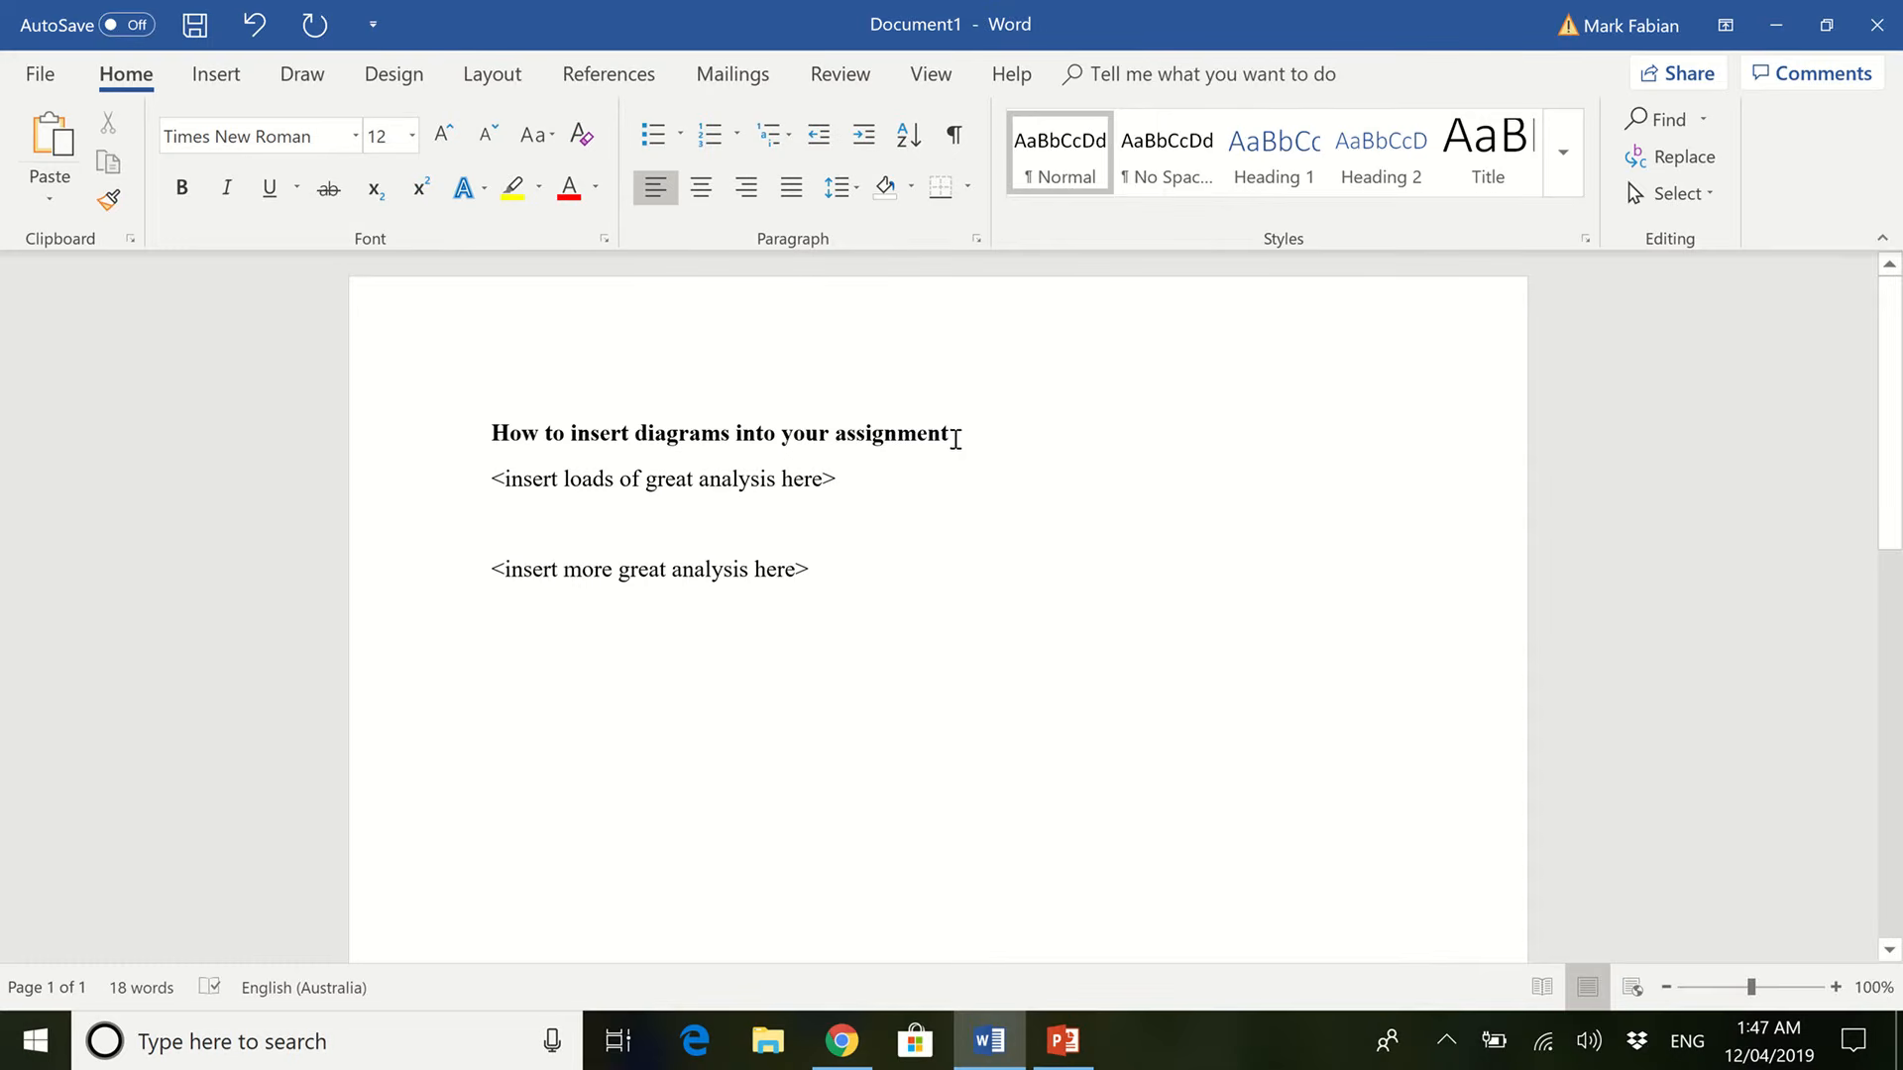
drag(954, 433, 822, 479)
click(582, 485)
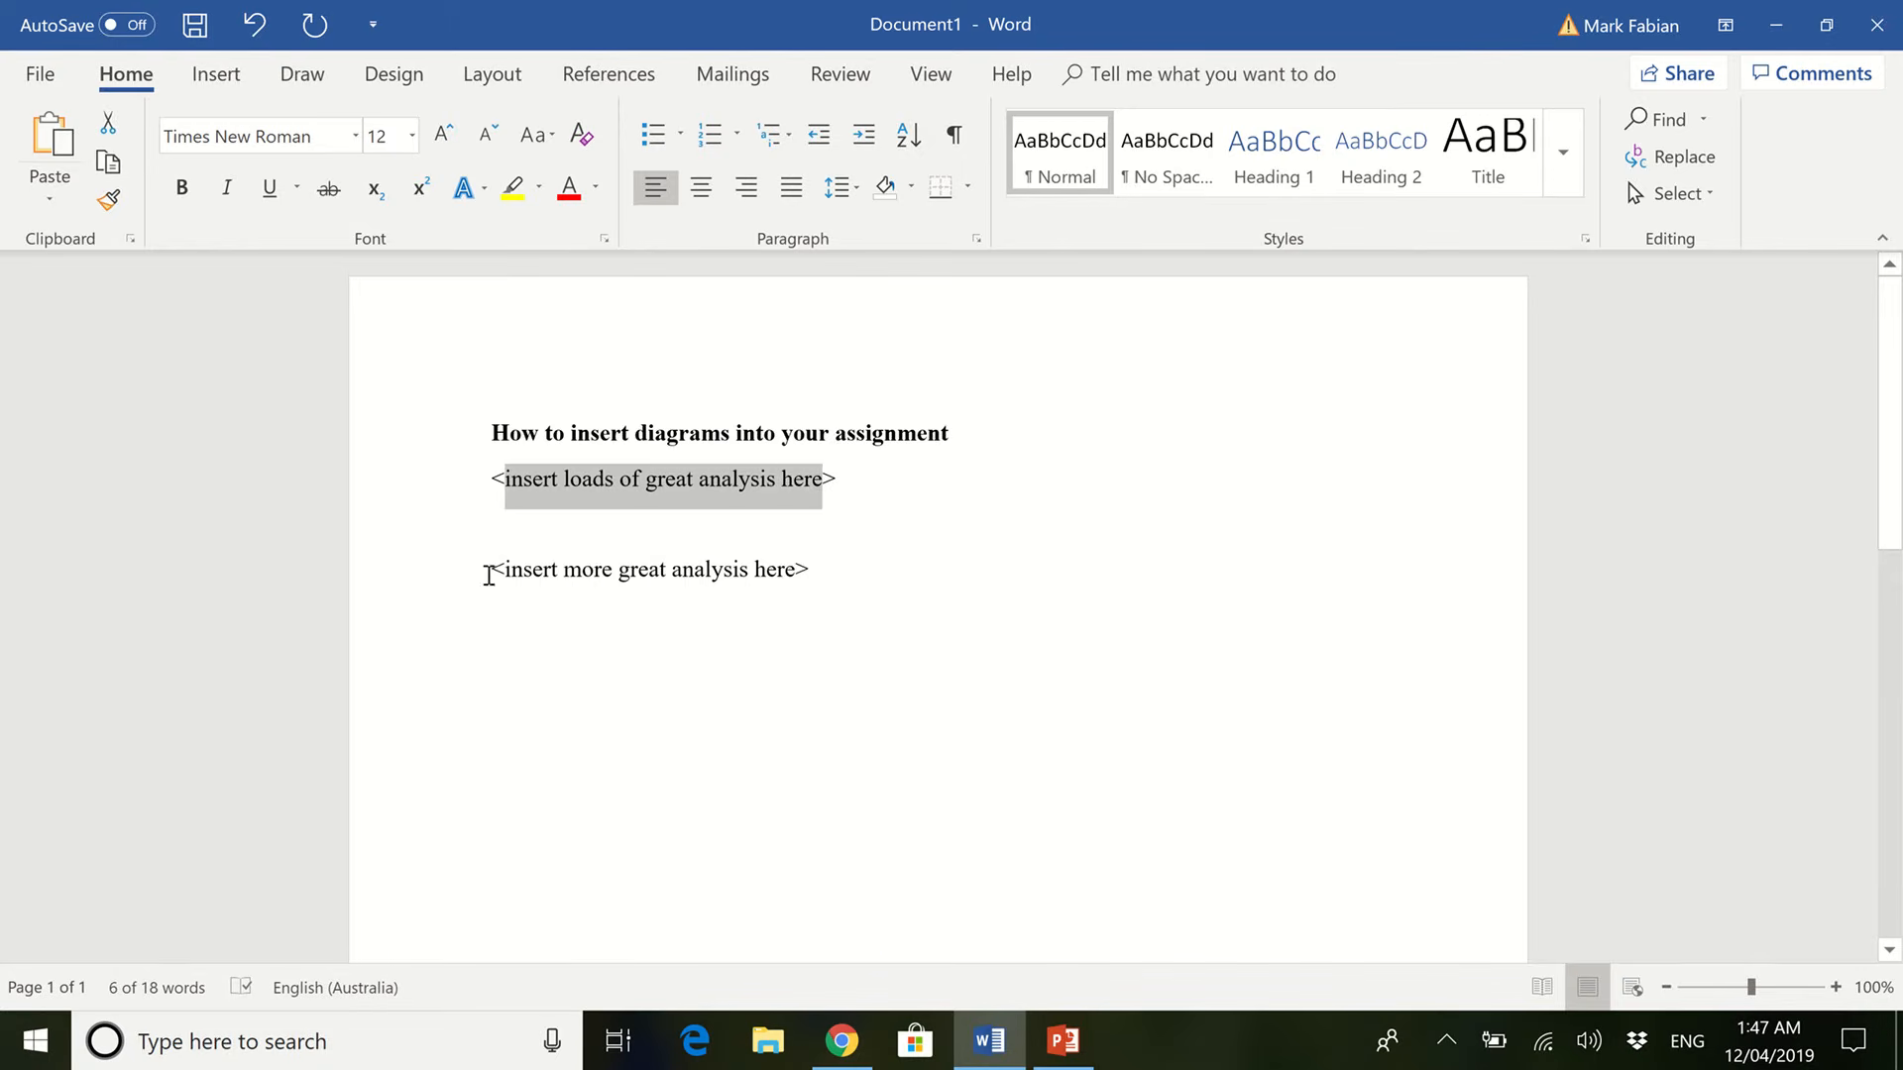
drag(491, 570, 796, 569)
Insert a new drawing canvas on the blank line between the two analysis placeholder lines.
click(618, 533)
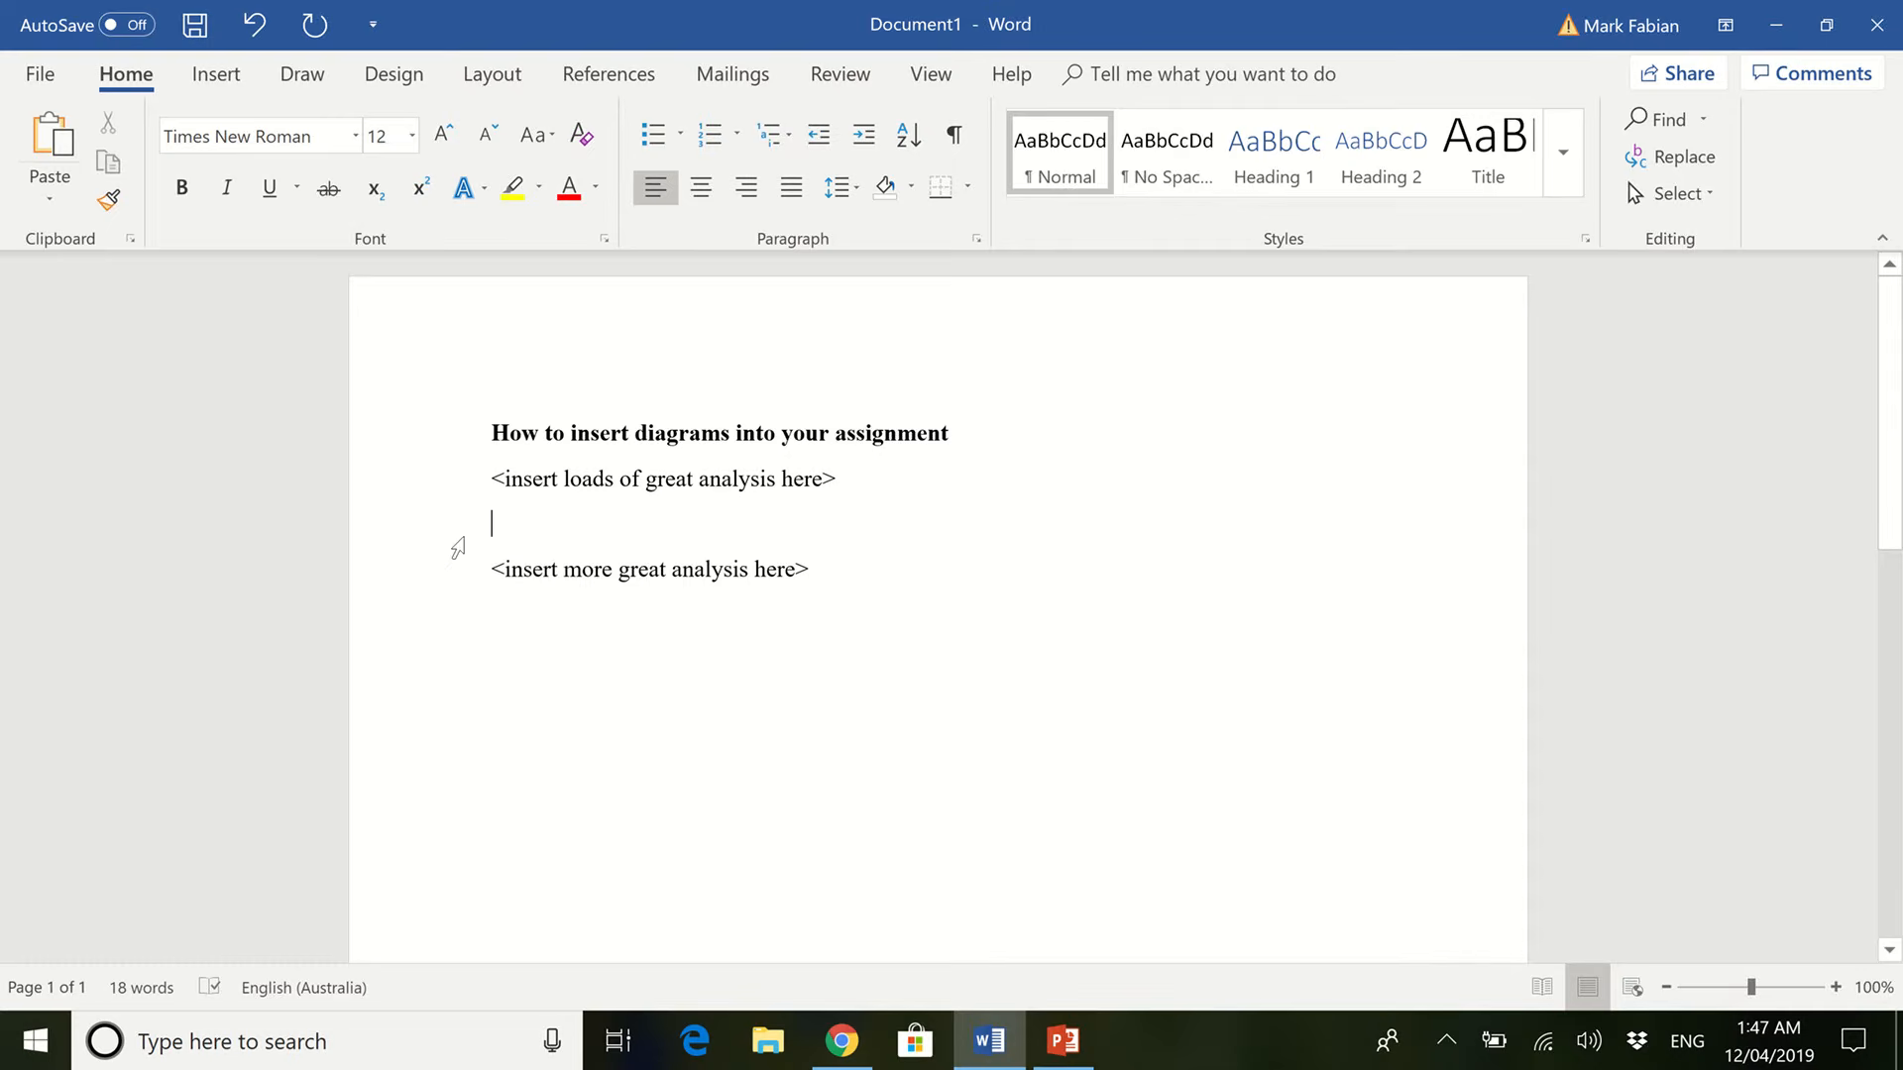
click(215, 76)
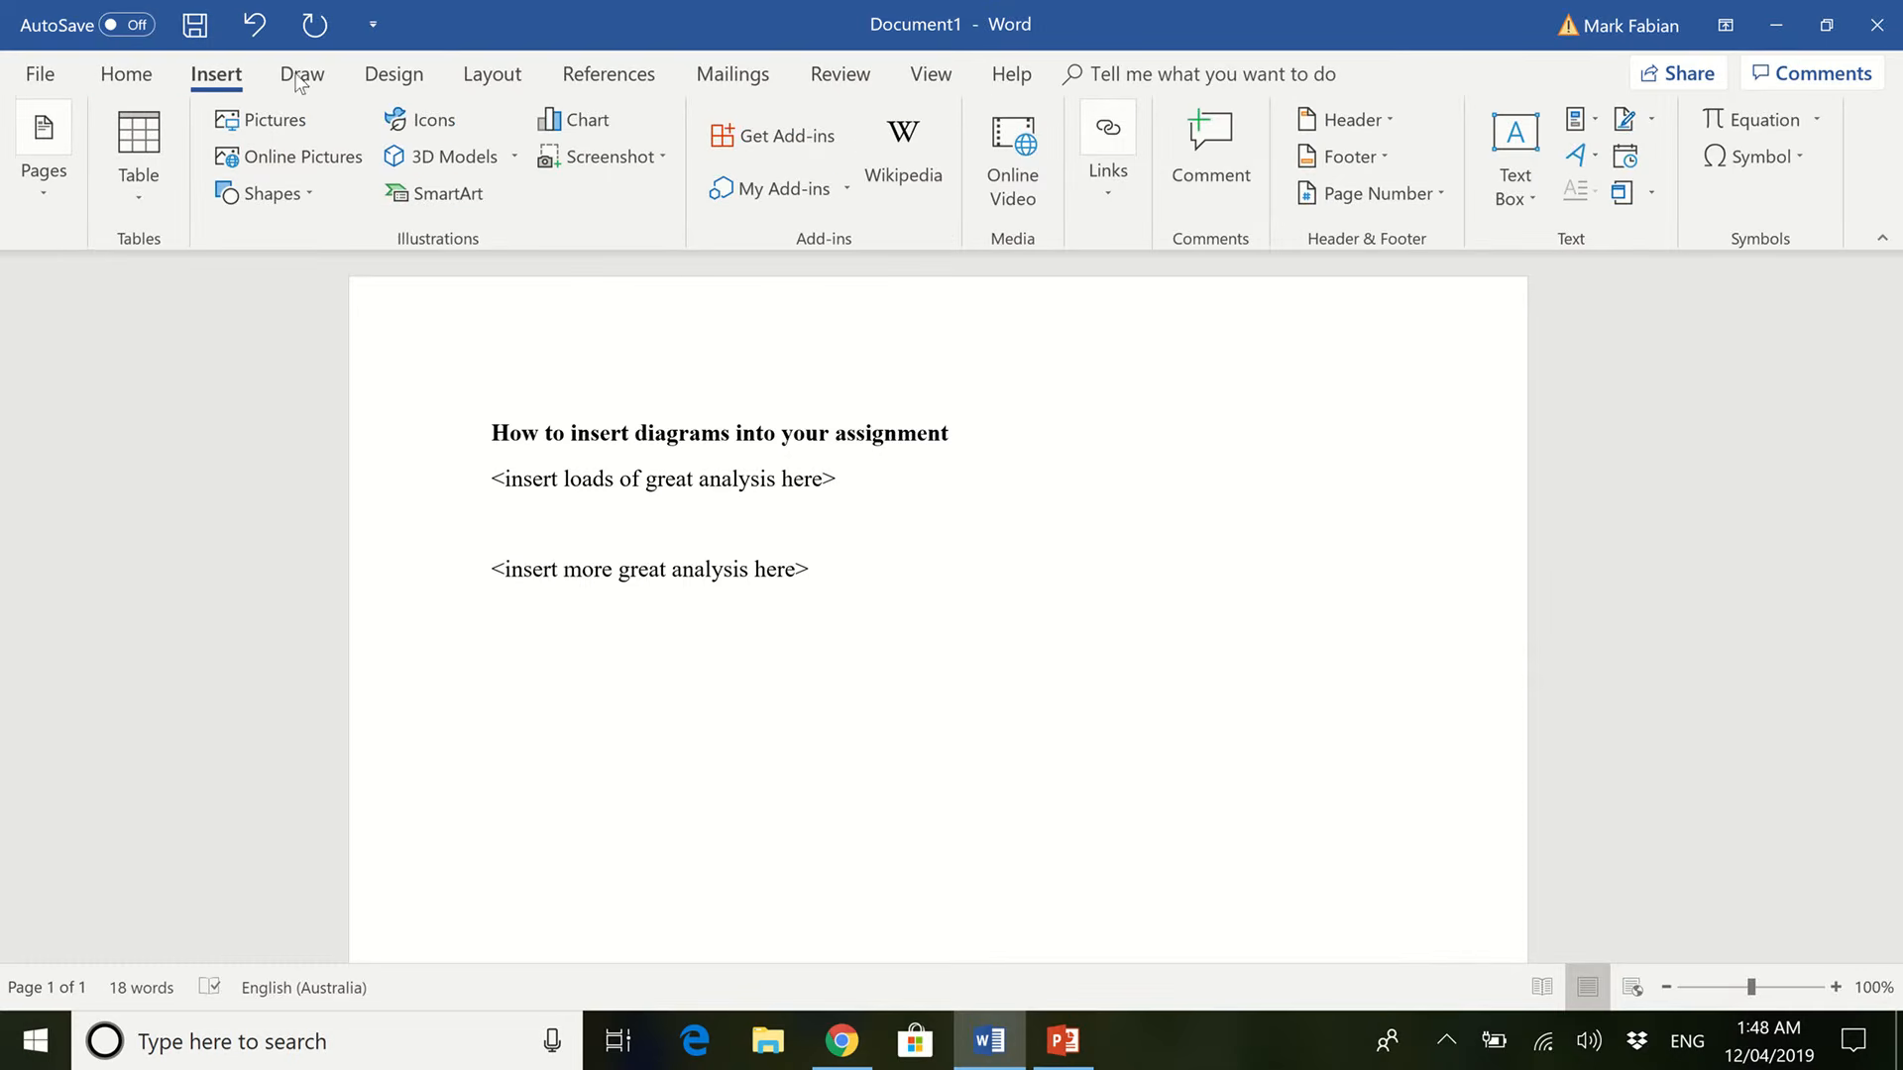
click(316, 197)
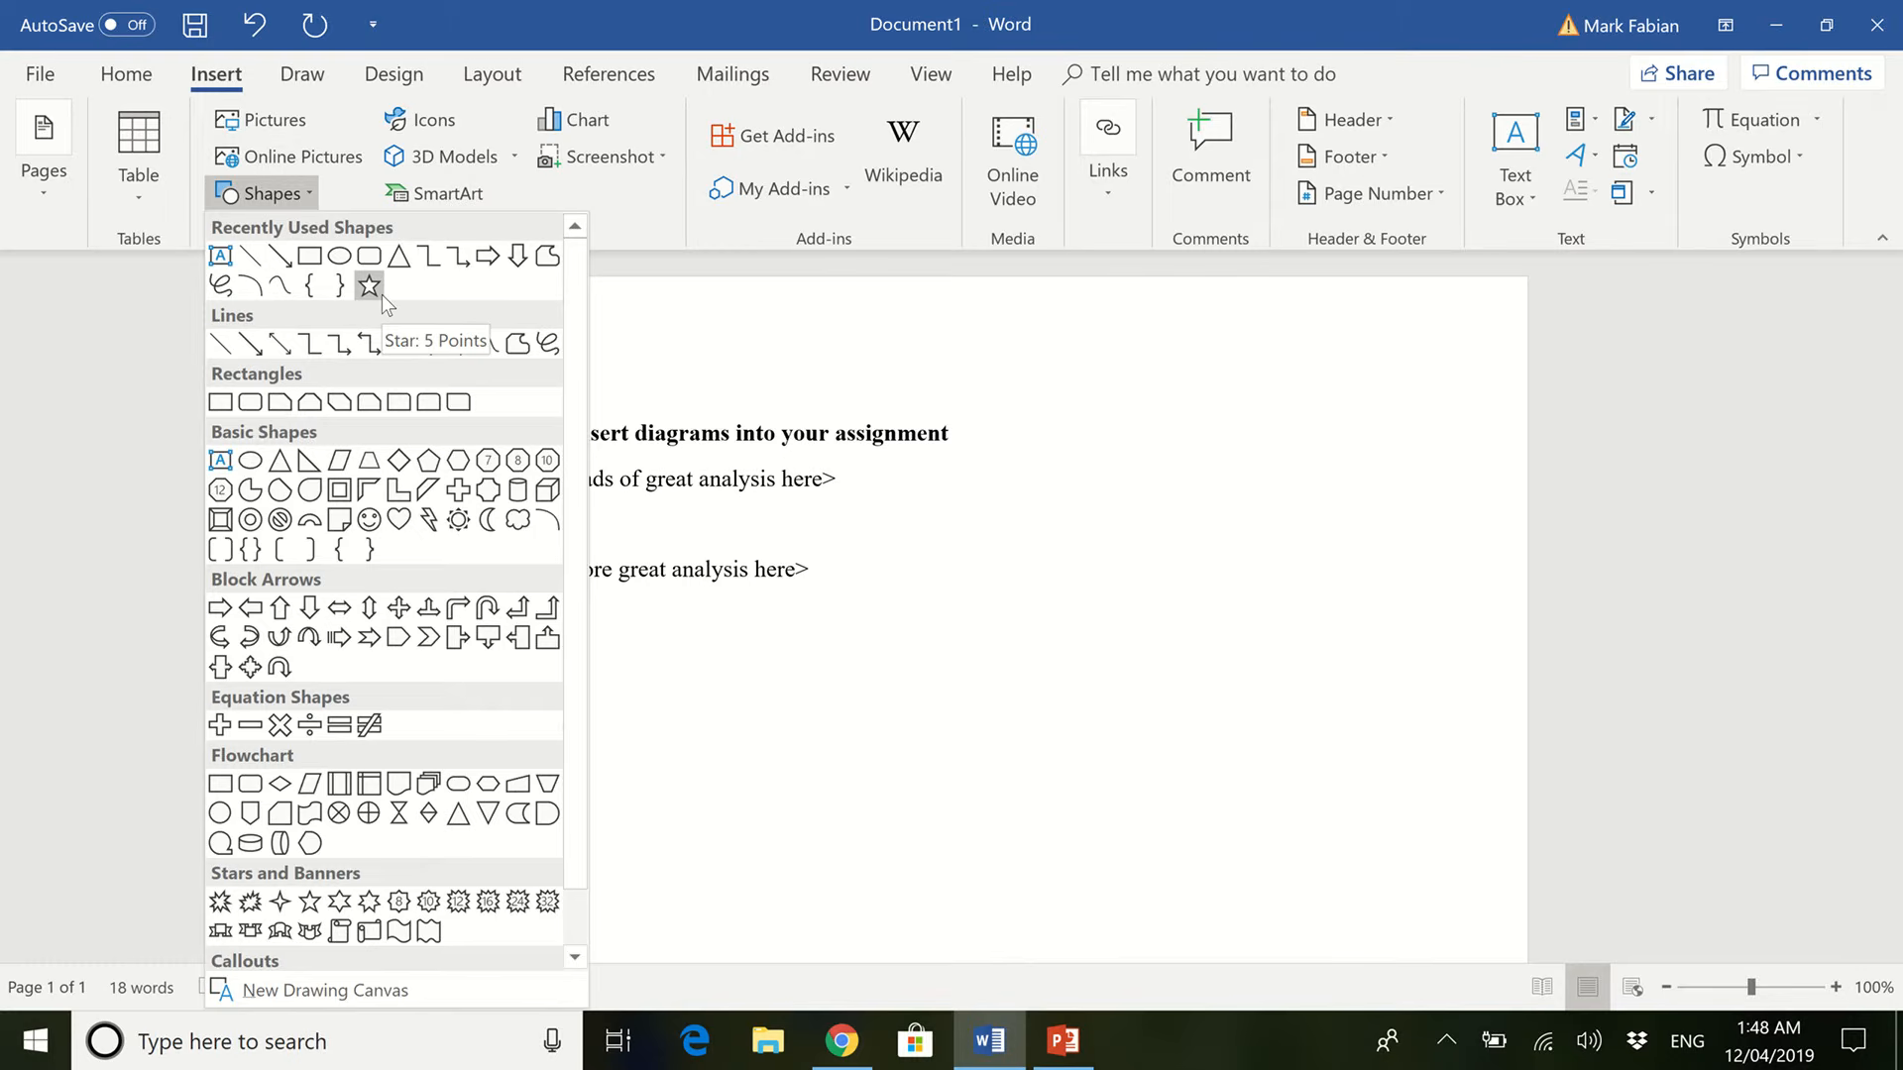
click(299, 989)
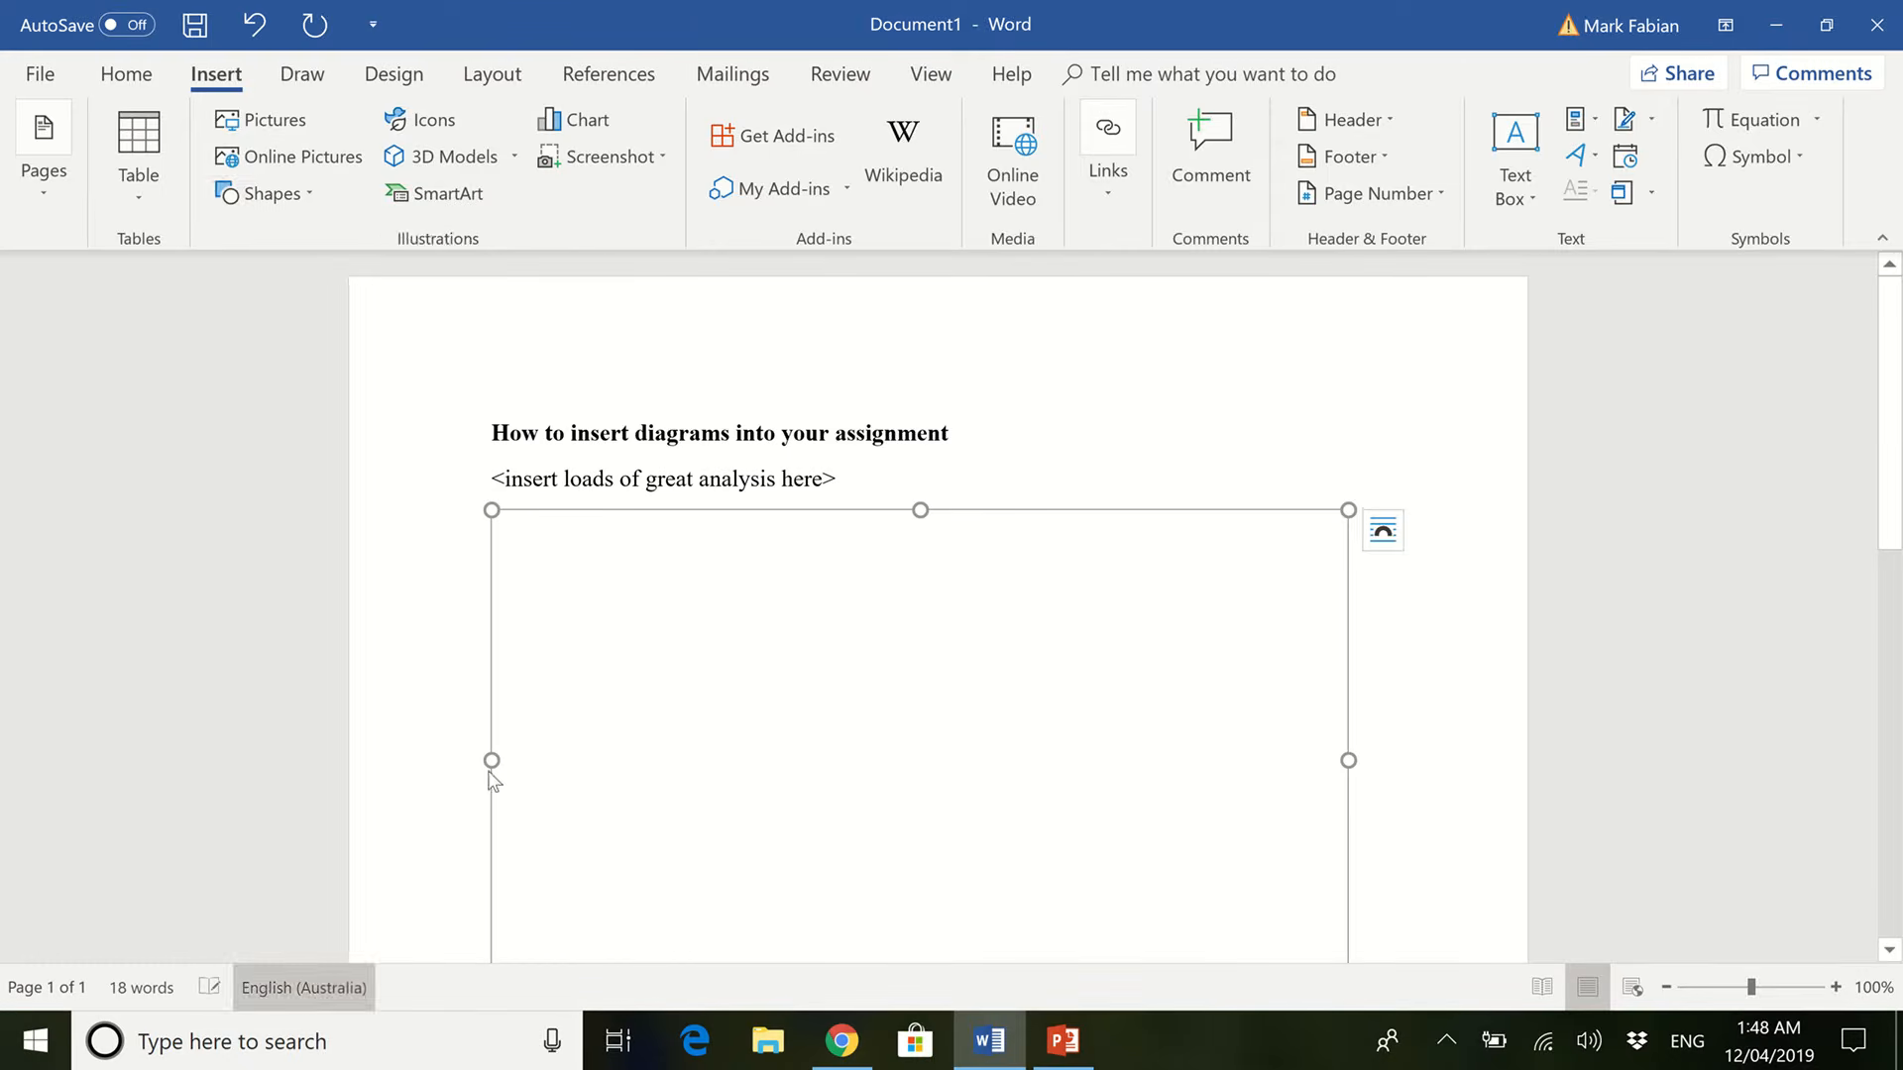
scroll(885, 622, down, 3)
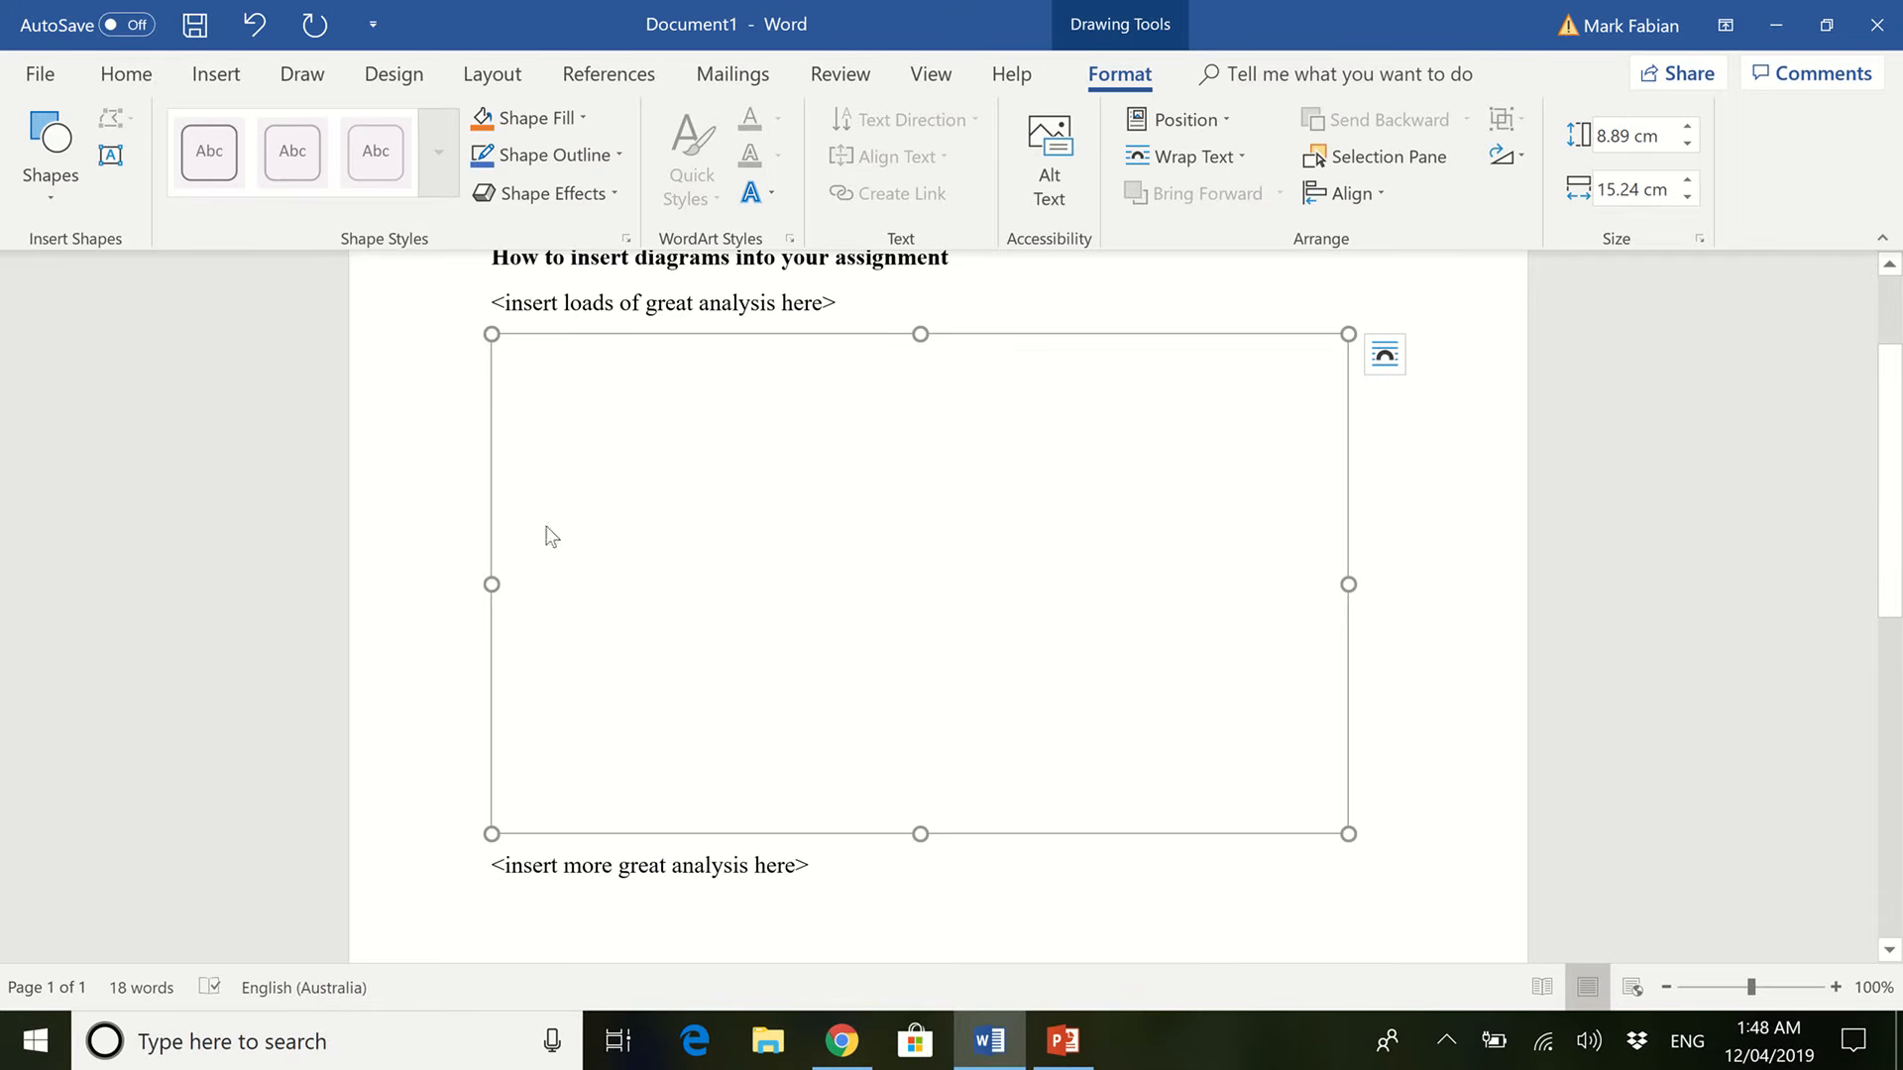
Move the drawing canvas above the first analysis placeholder, and put it back between the two placeholder lines.
mouse_move(1014, 333)
mouse_down()
mouse_move(1083, 318)
mouse_move(1078, 277)
mouse_move(1011, 476)
mouse_up()
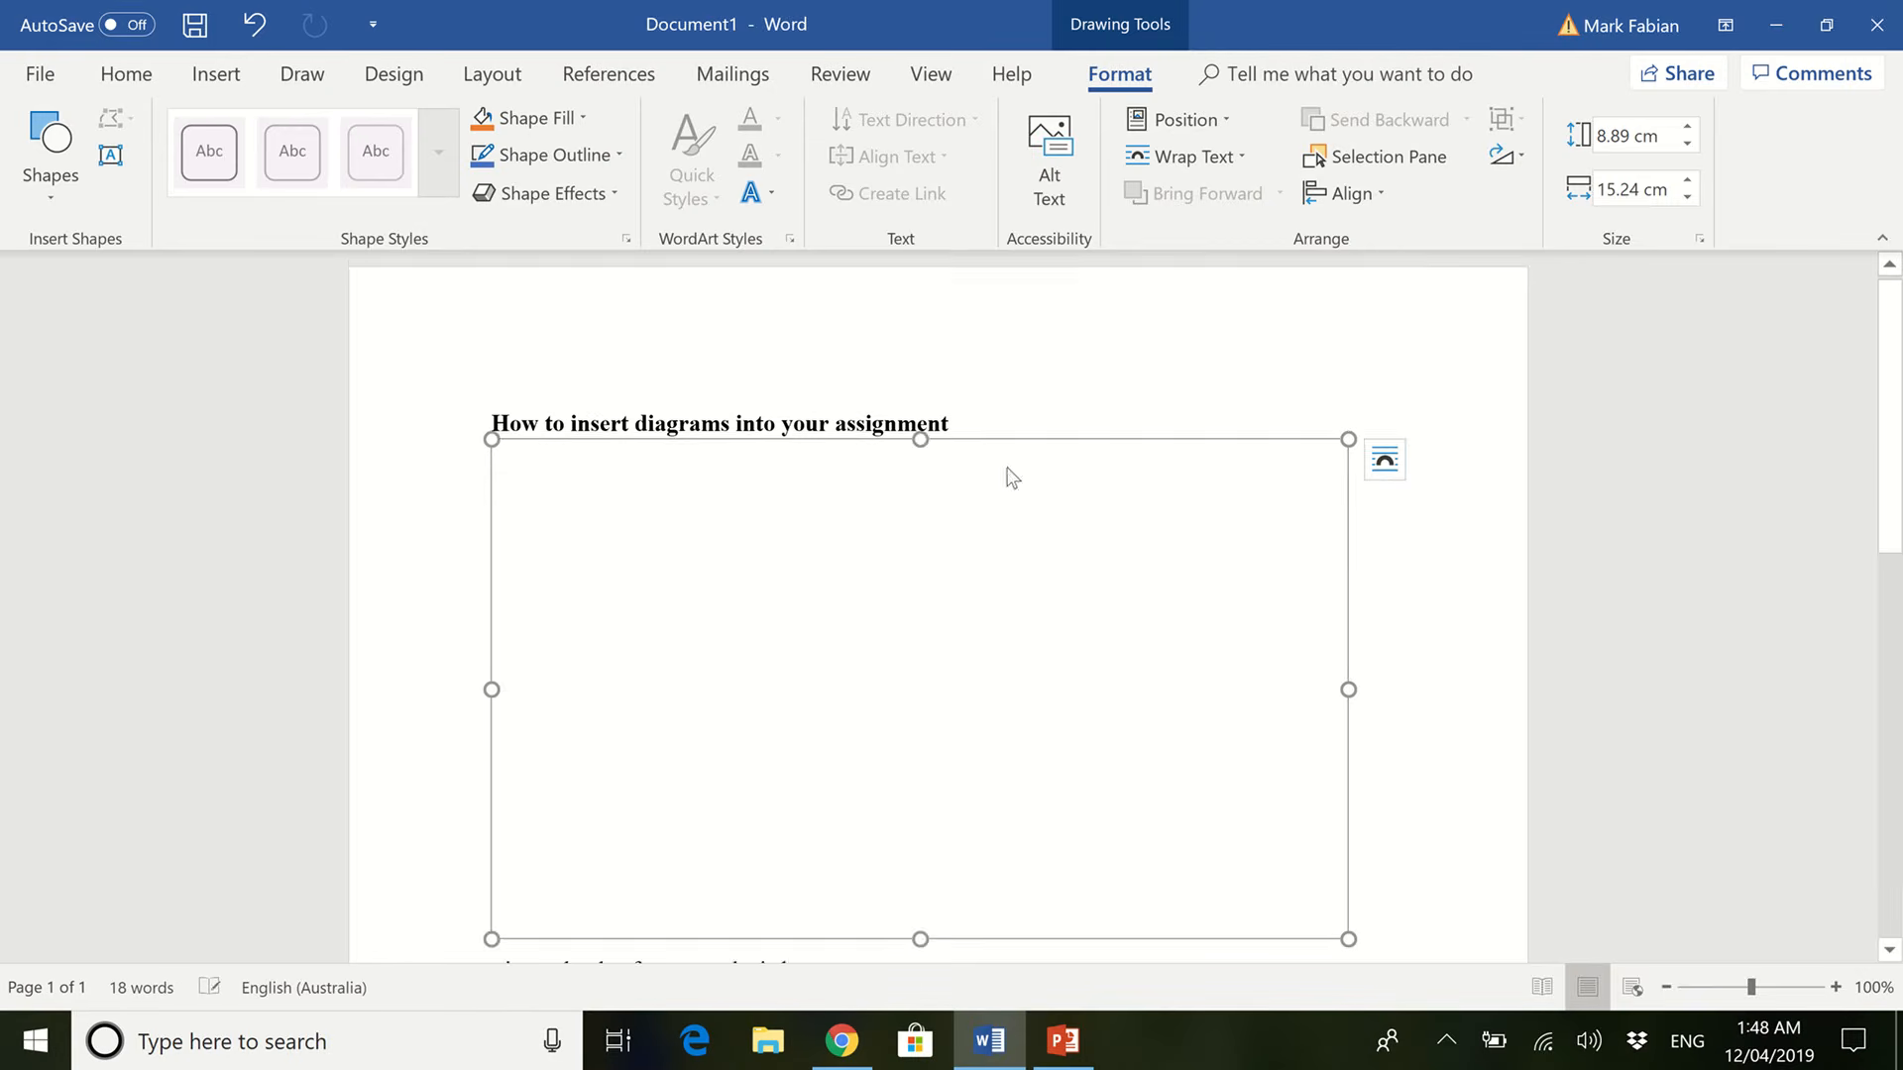
scroll(892, 644, down, 3)
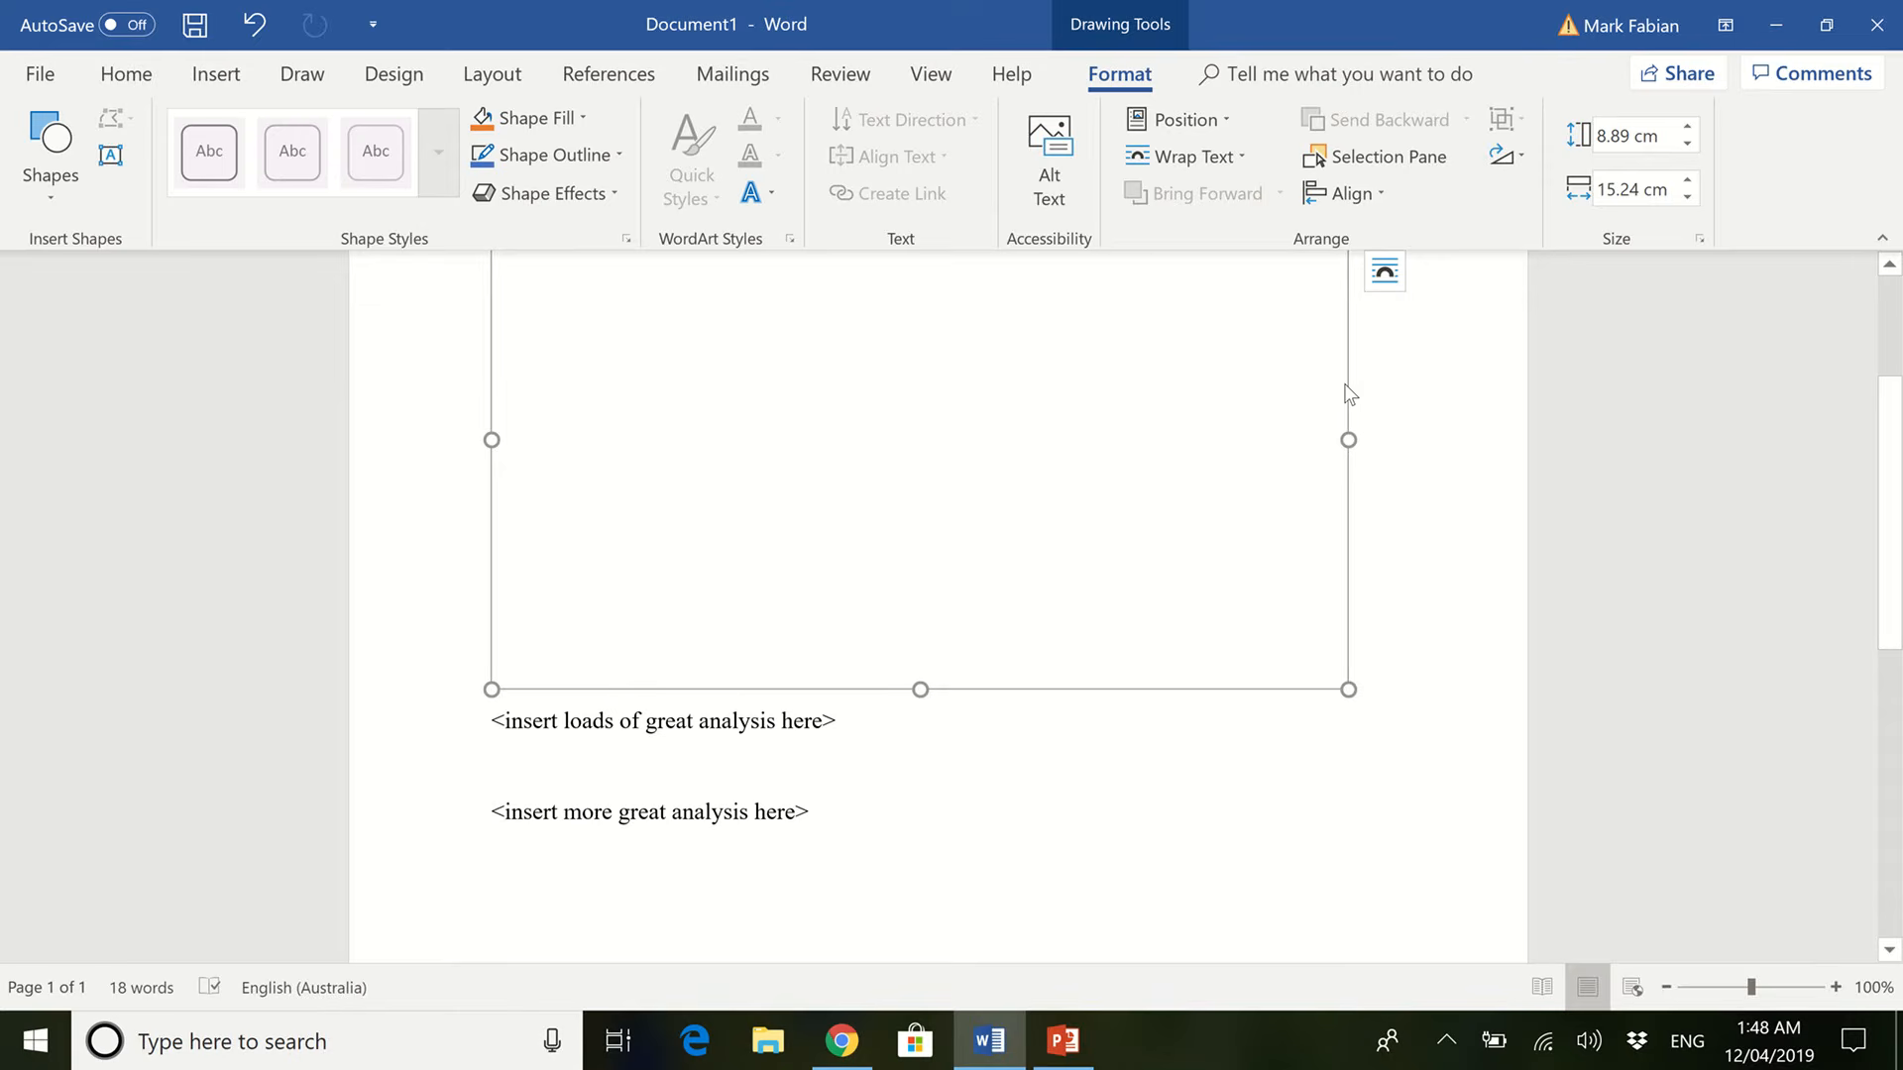
mouse_move(1350, 382)
mouse_down()
mouse_move(1087, 658)
mouse_move(787, 765)
mouse_up()
scroll(931, 637, up, 1)
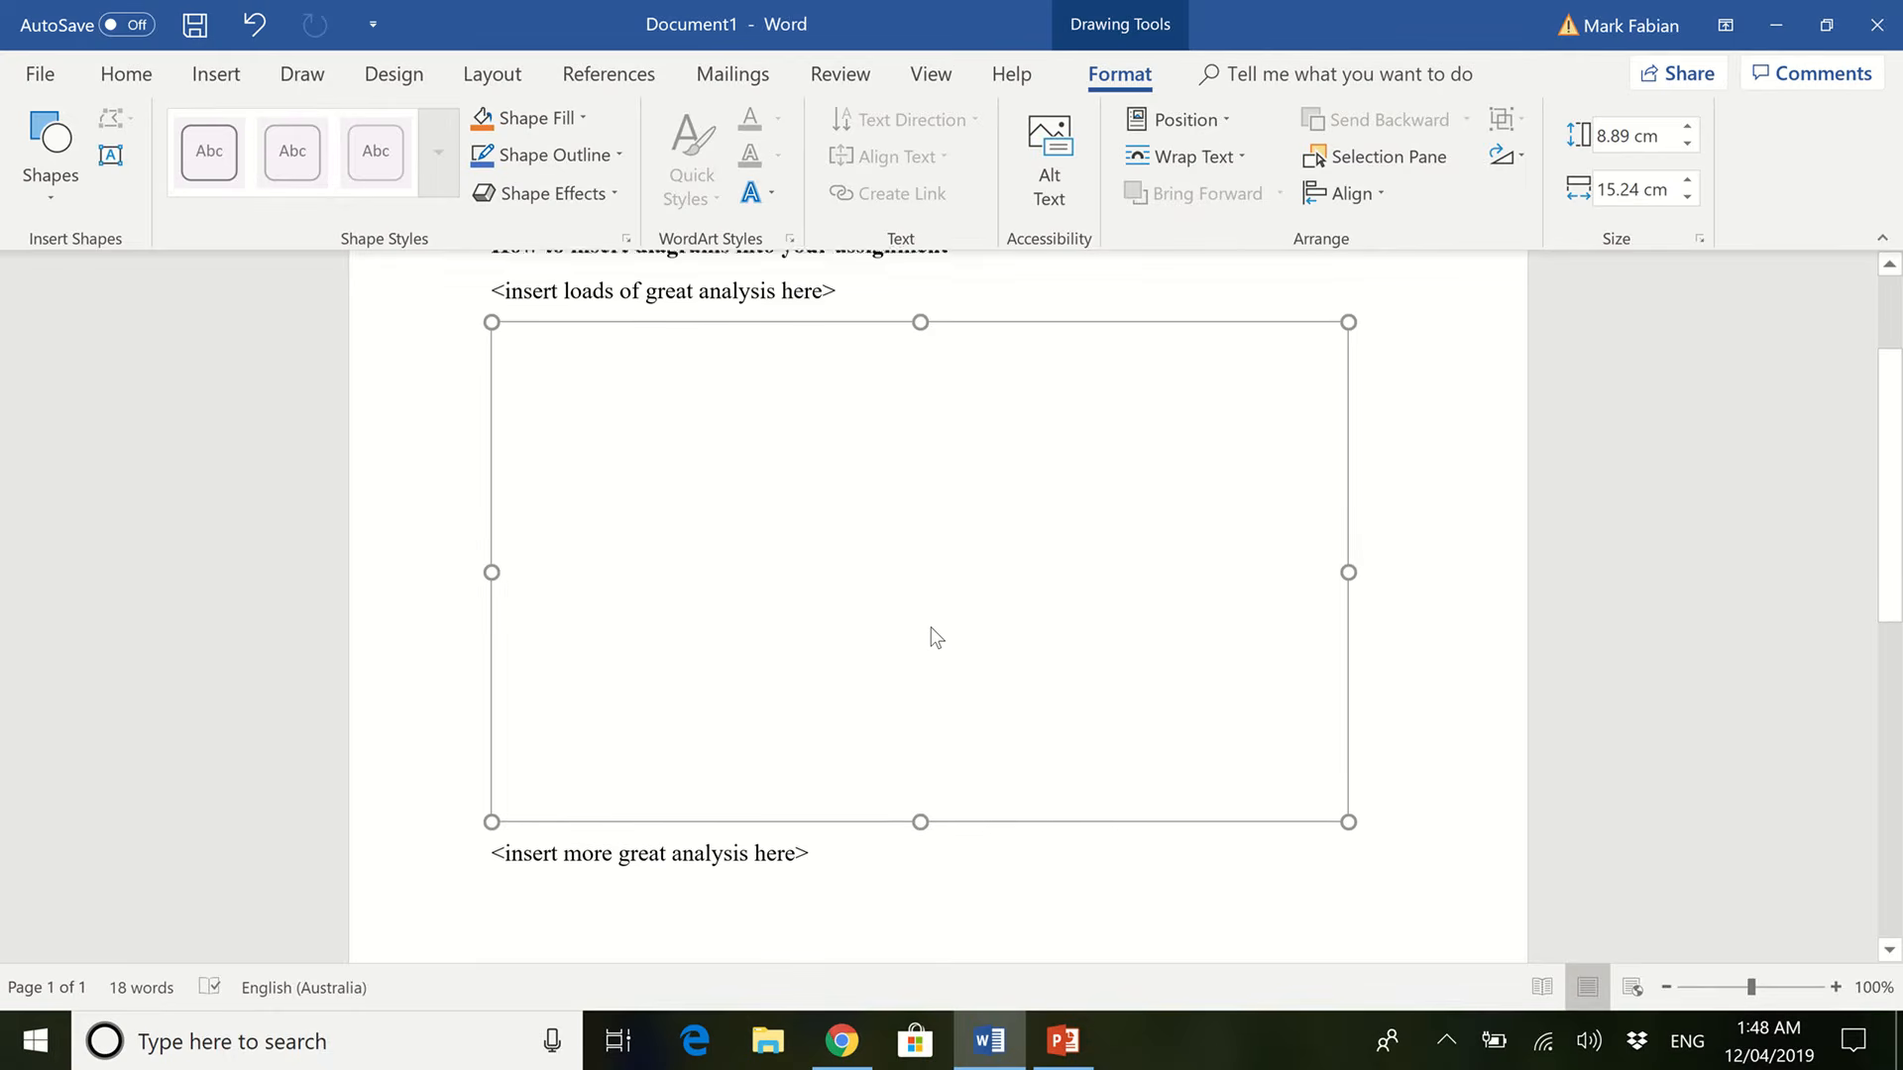
Draw a vertical straight line about 5.6 cm long inside the drawing canvas.
click(224, 77)
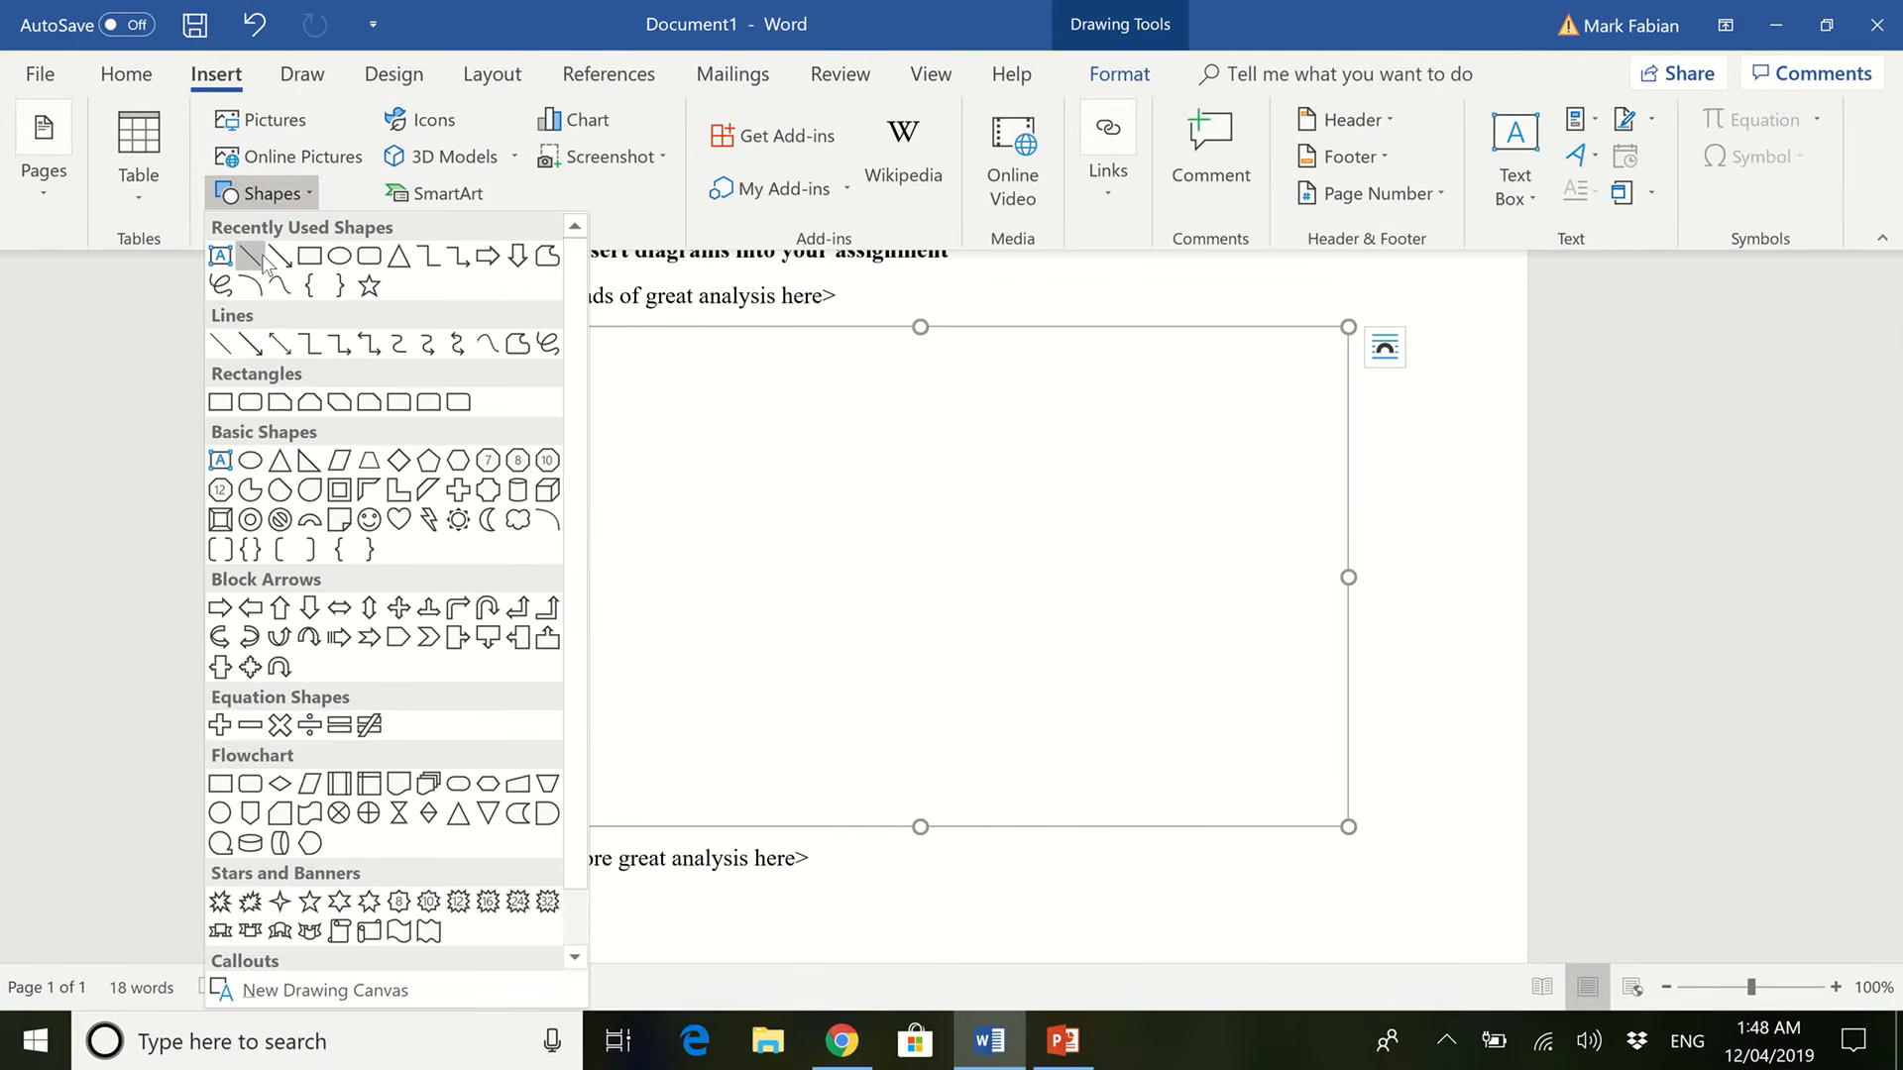
click(255, 260)
drag(685, 397, 690, 712)
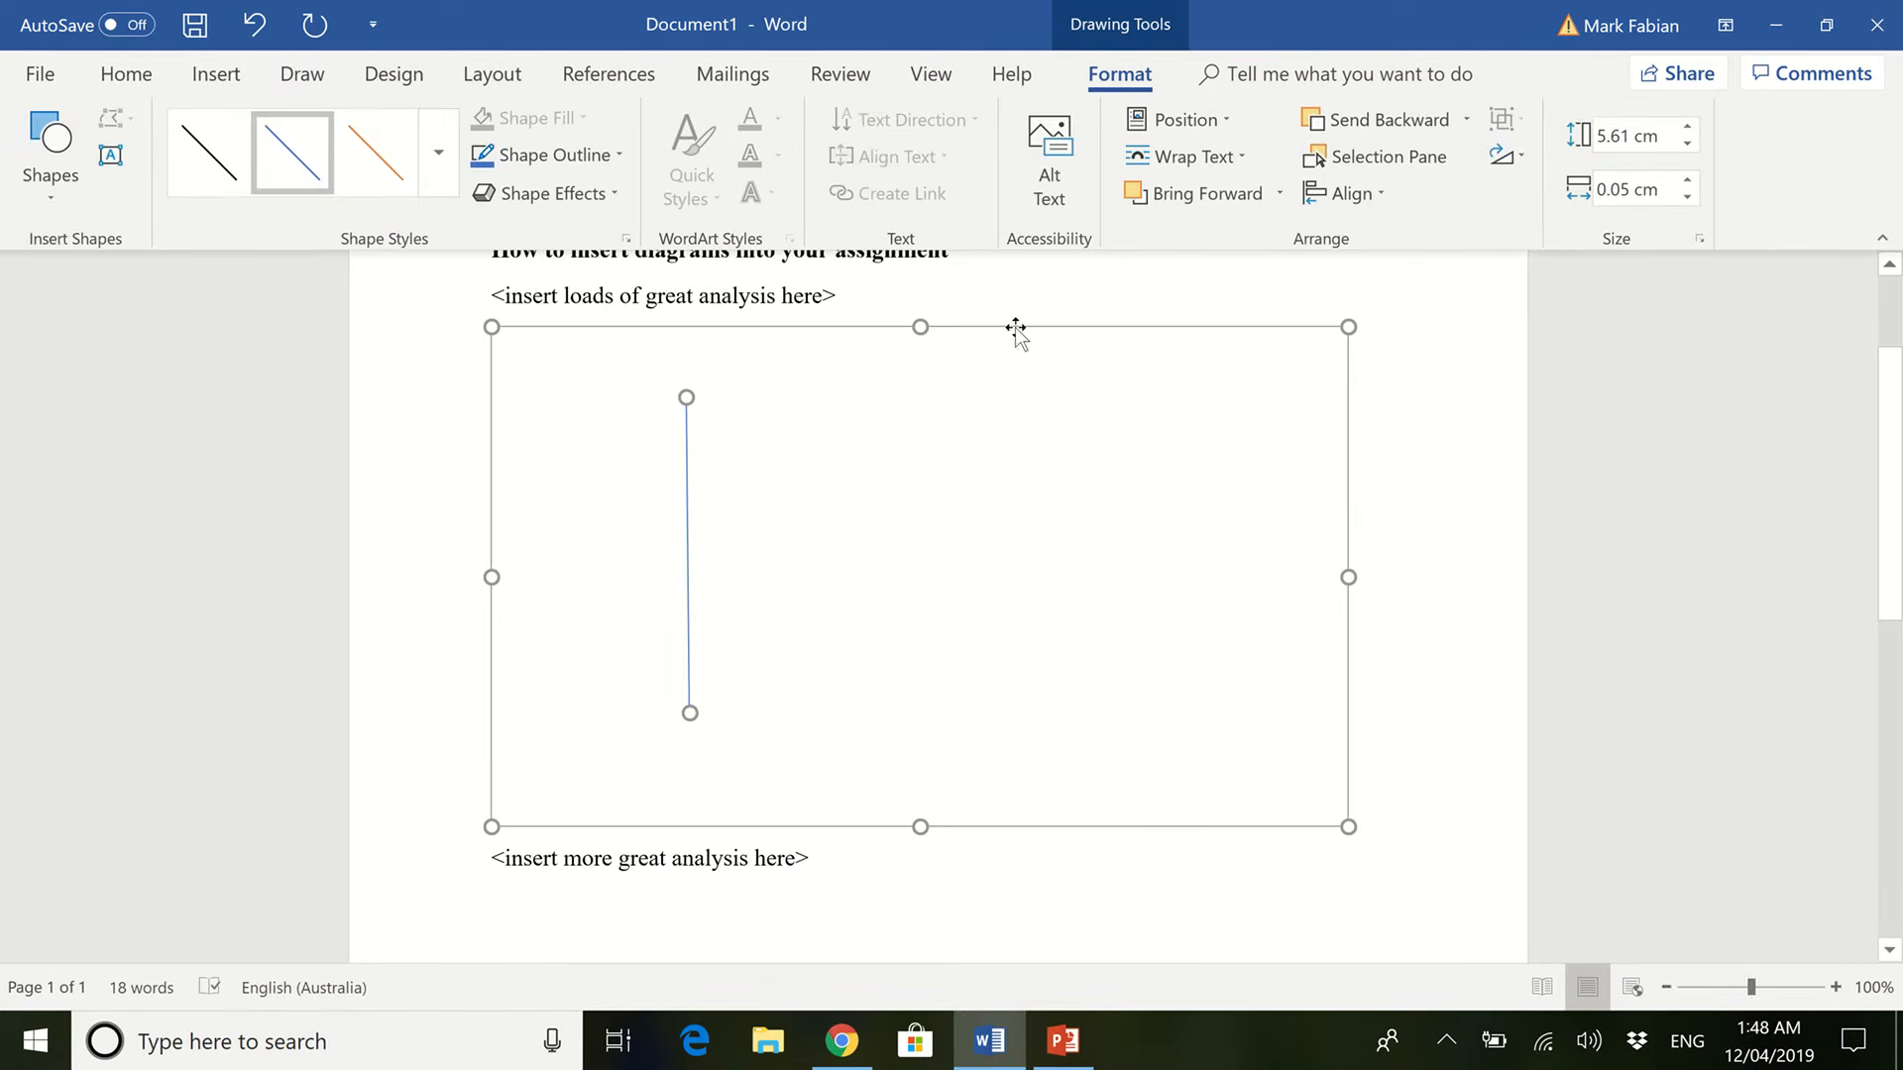
Move the canvas with its line above the first placeholder and back, and delete the canvas.
mouse_move(1016, 332)
mouse_down()
mouse_move(871, 271)
mouse_move(855, 362)
mouse_move(974, 369)
mouse_up()
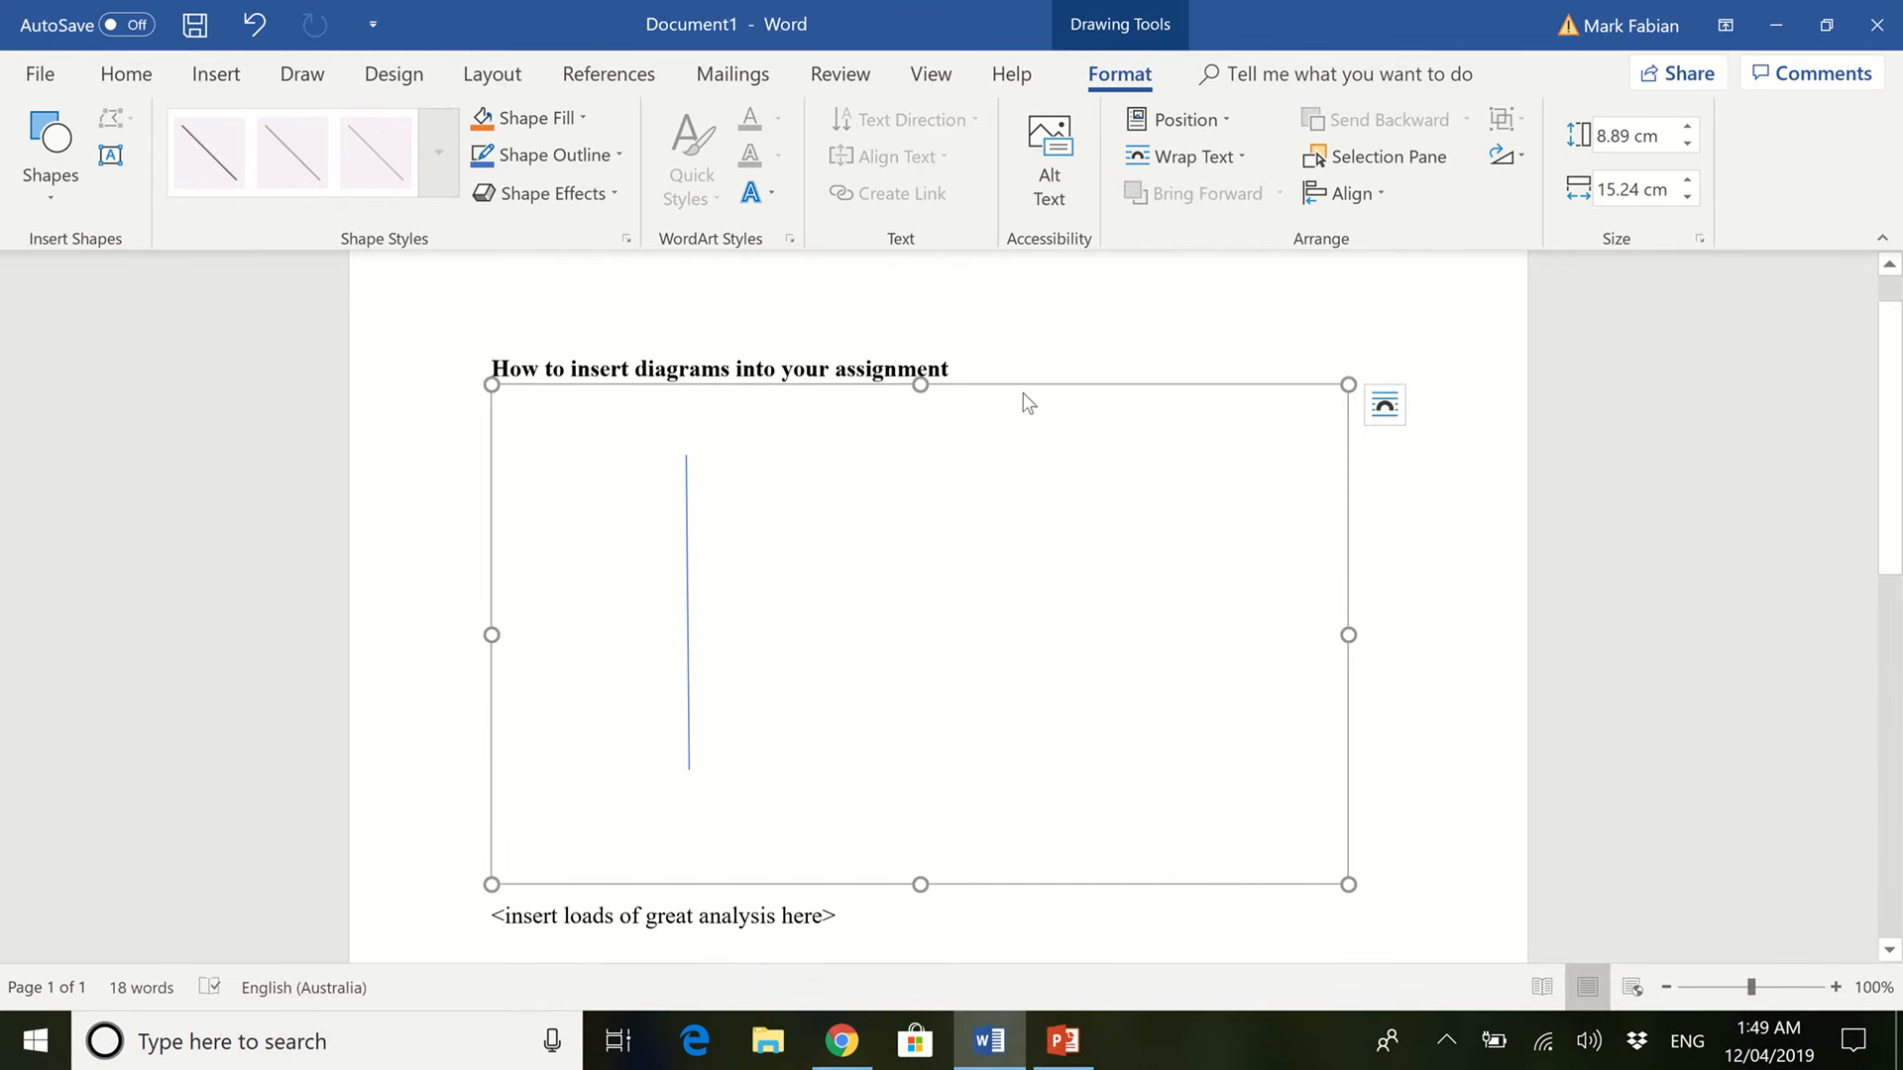
mouse_move(1024, 387)
mouse_down()
mouse_move(909, 705)
mouse_move(858, 942)
mouse_move(820, 871)
mouse_up()
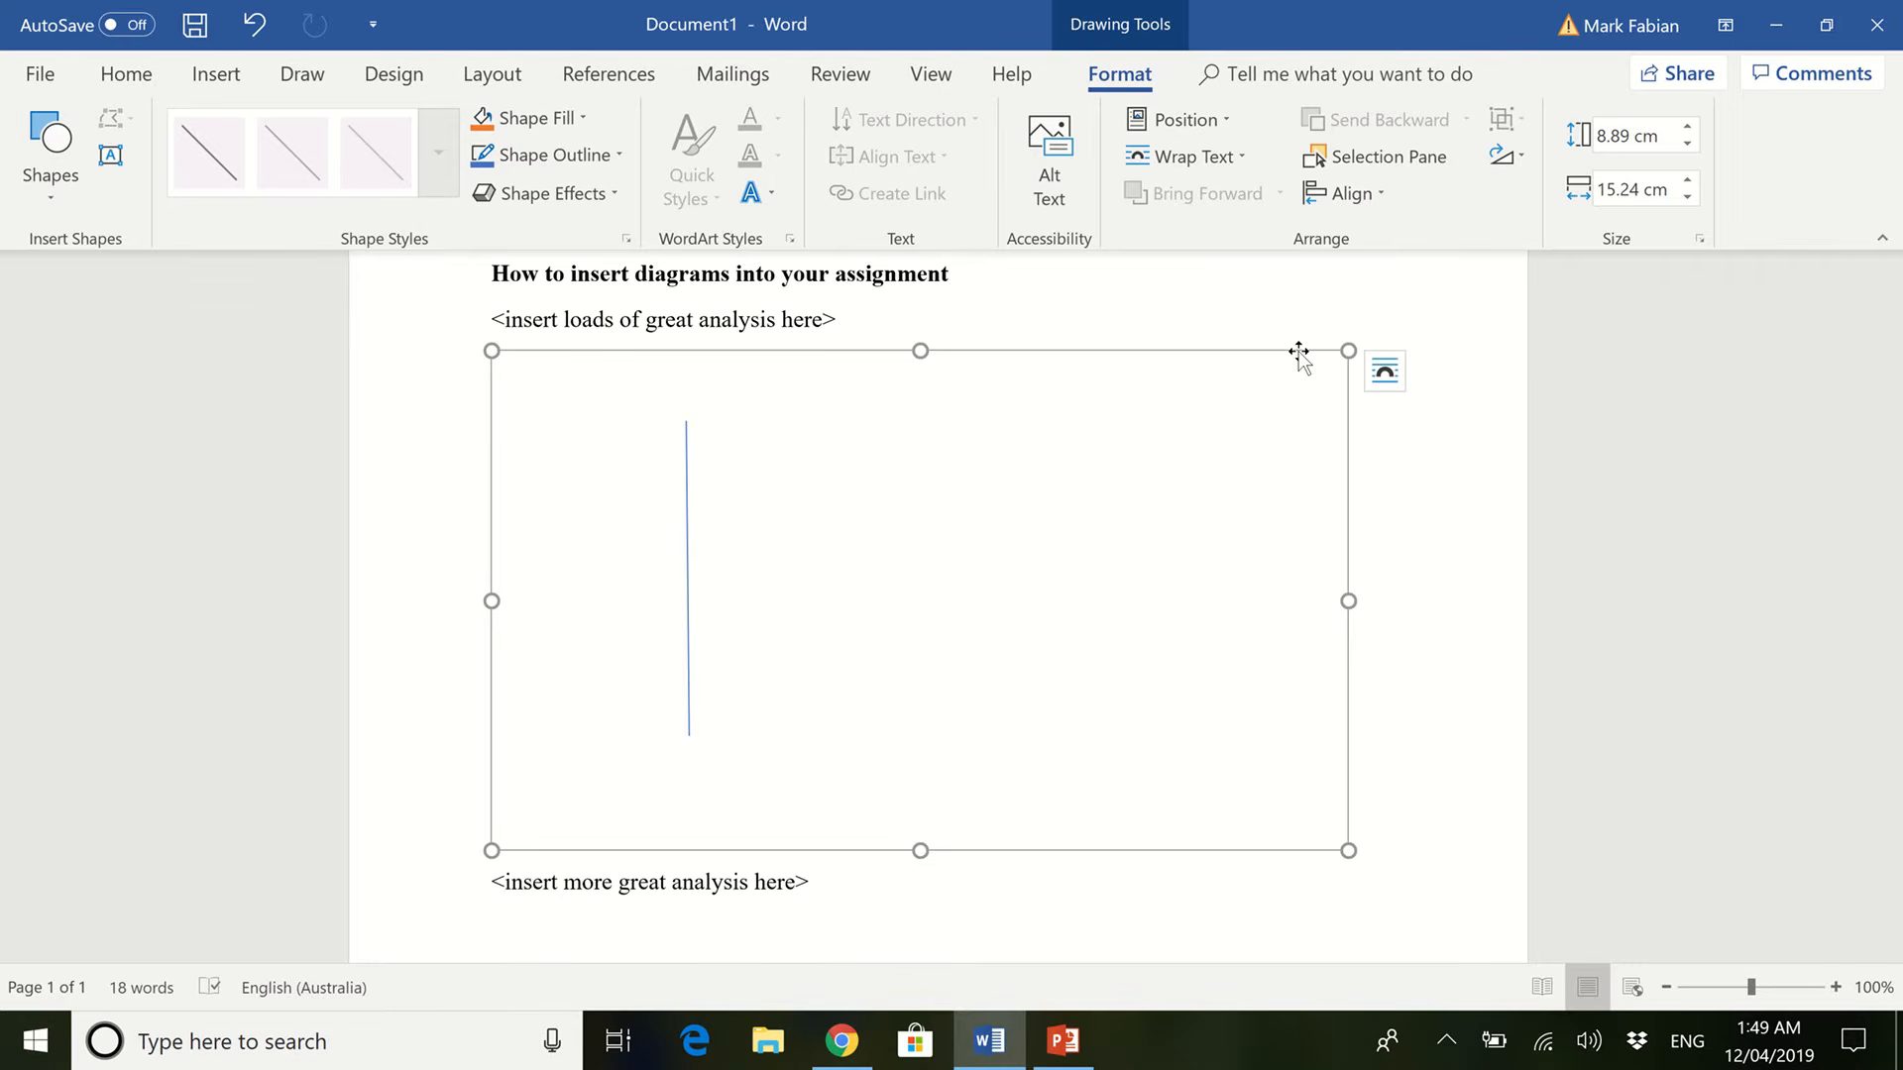
key(Delete)
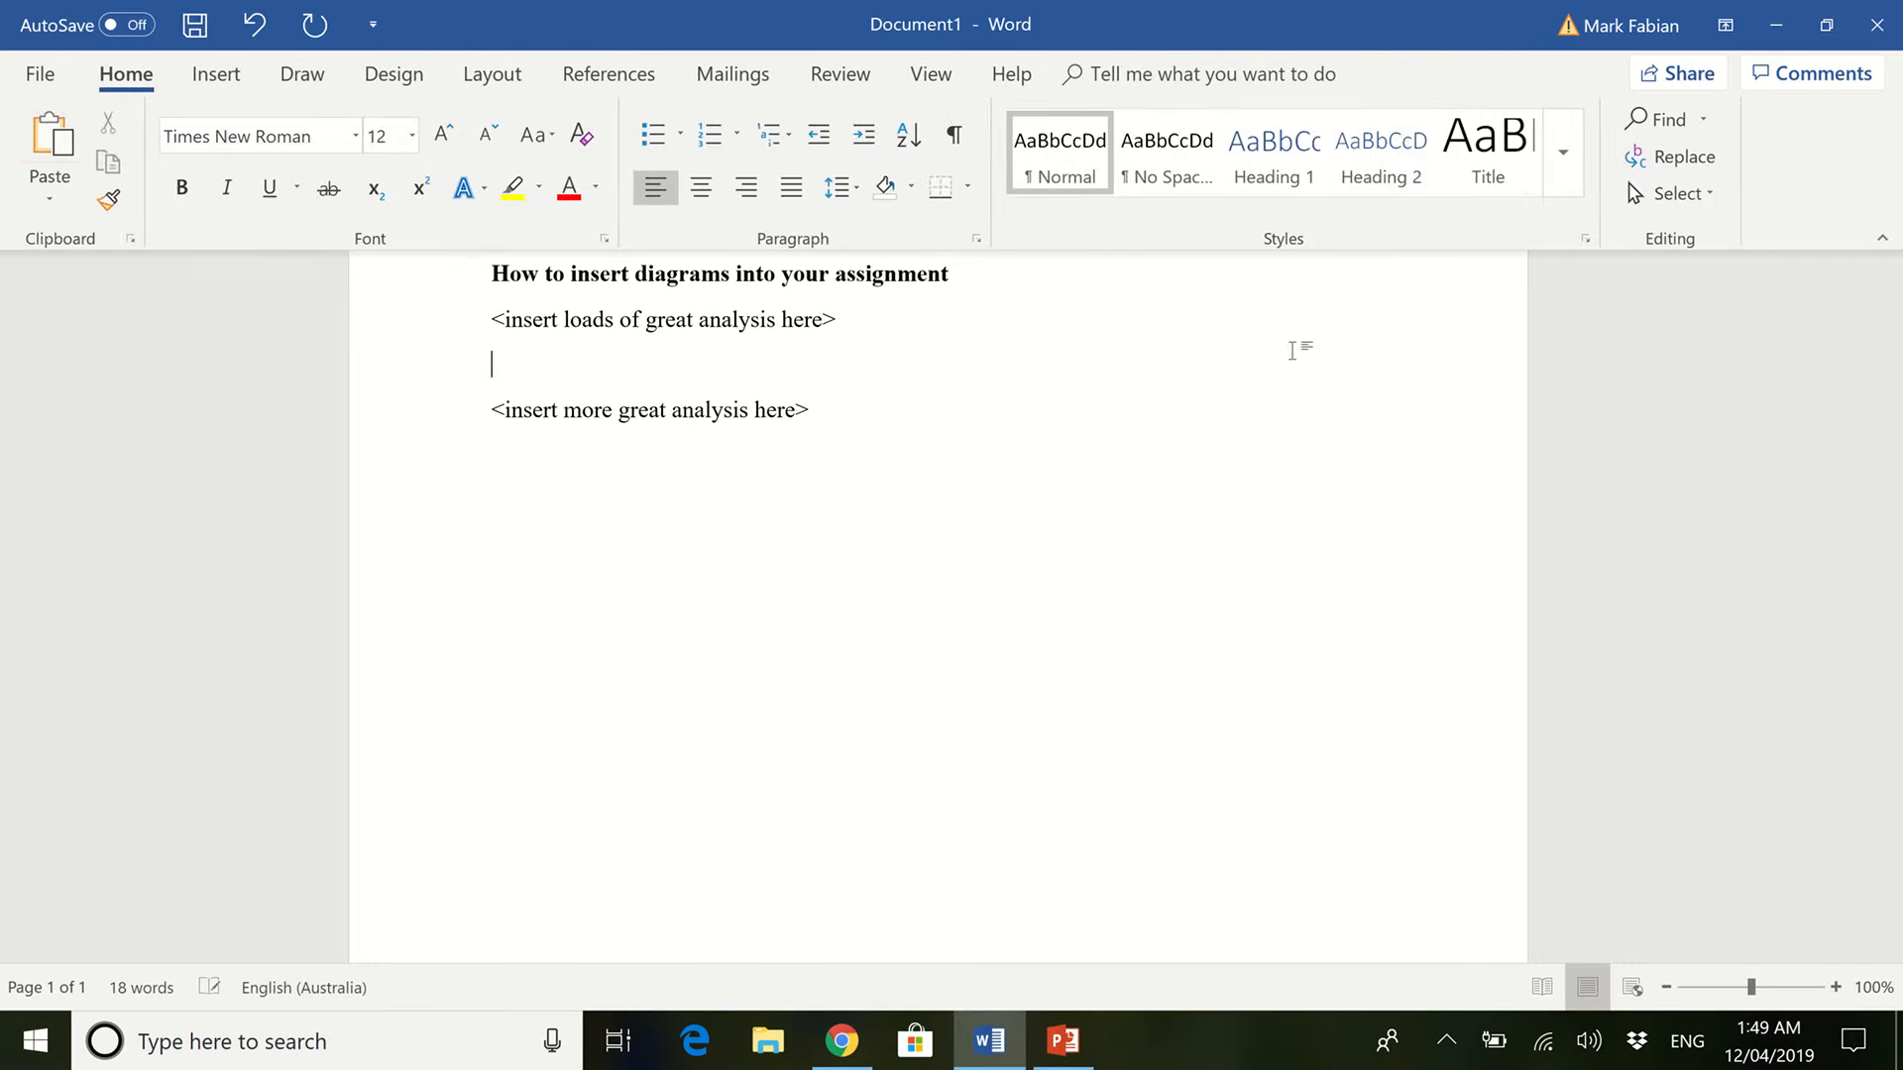
Switch to the blank presentation in PowerPoint.
click(1064, 1040)
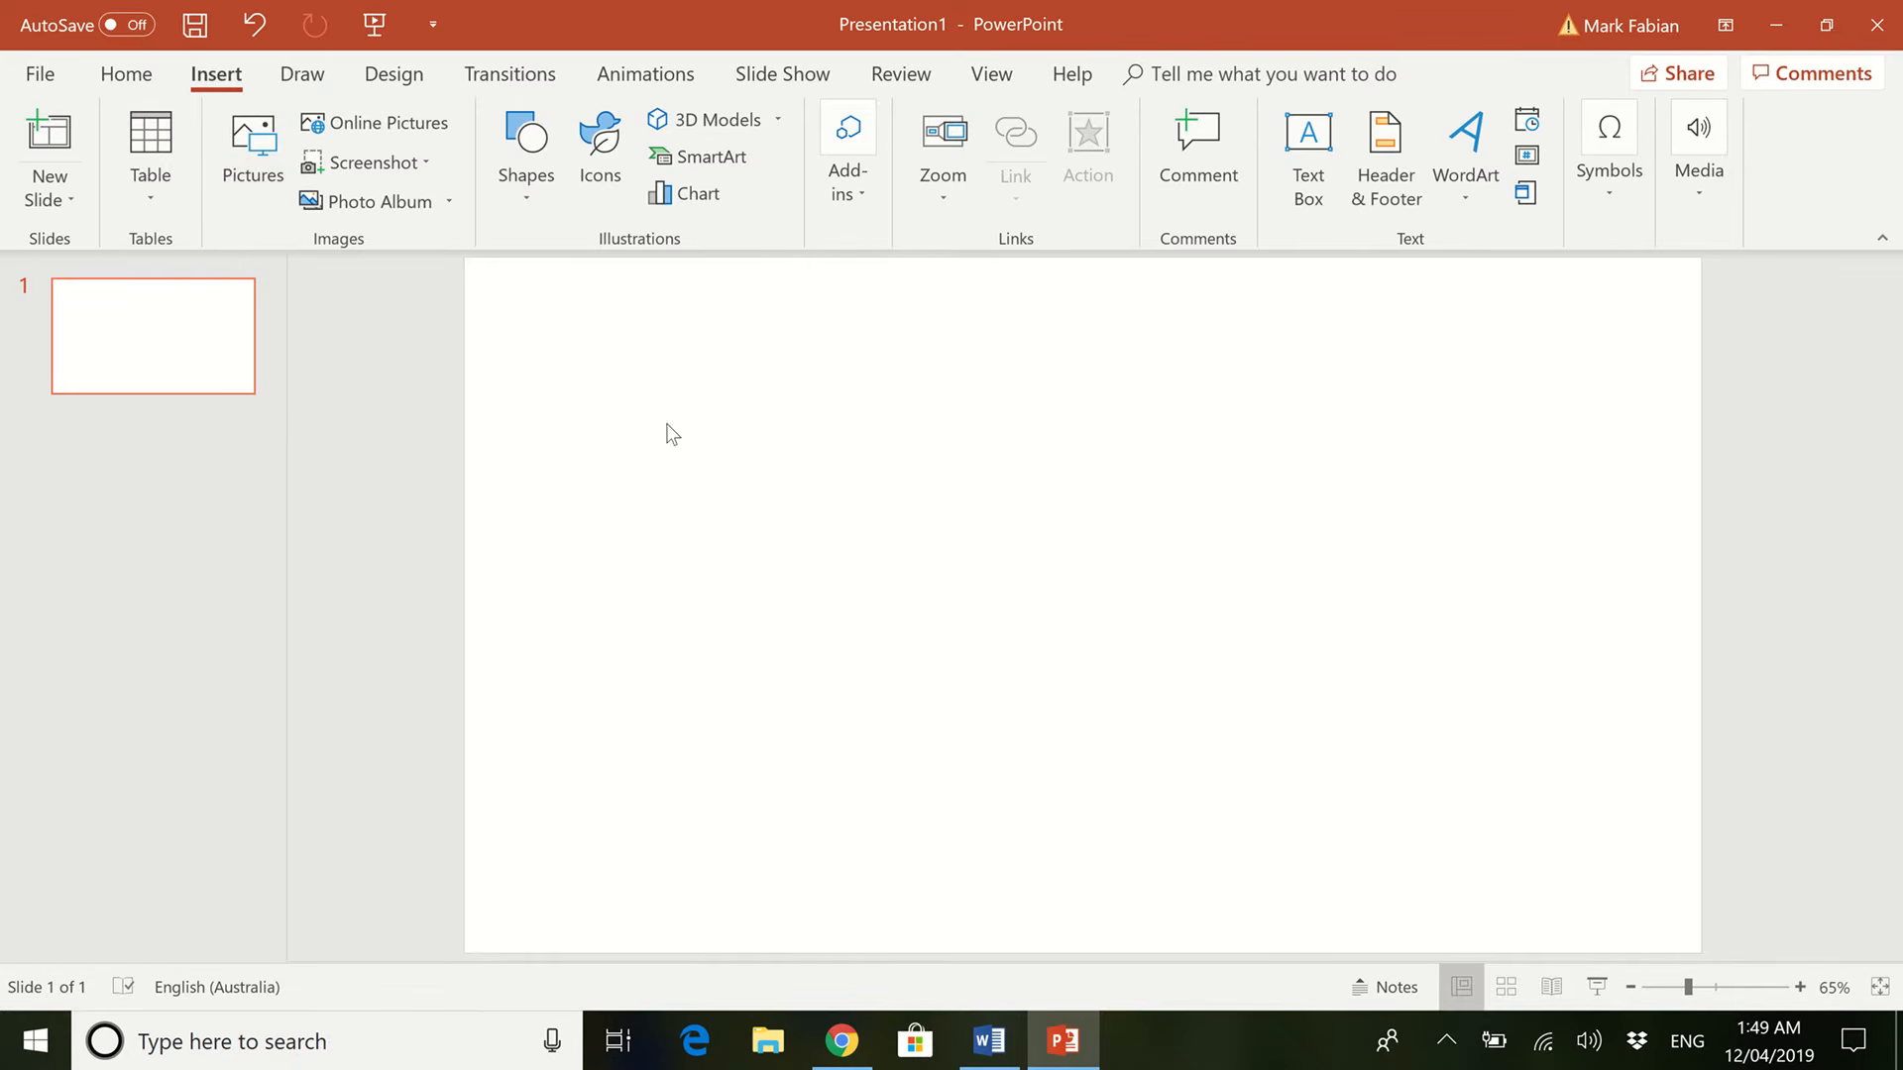
click(523, 188)
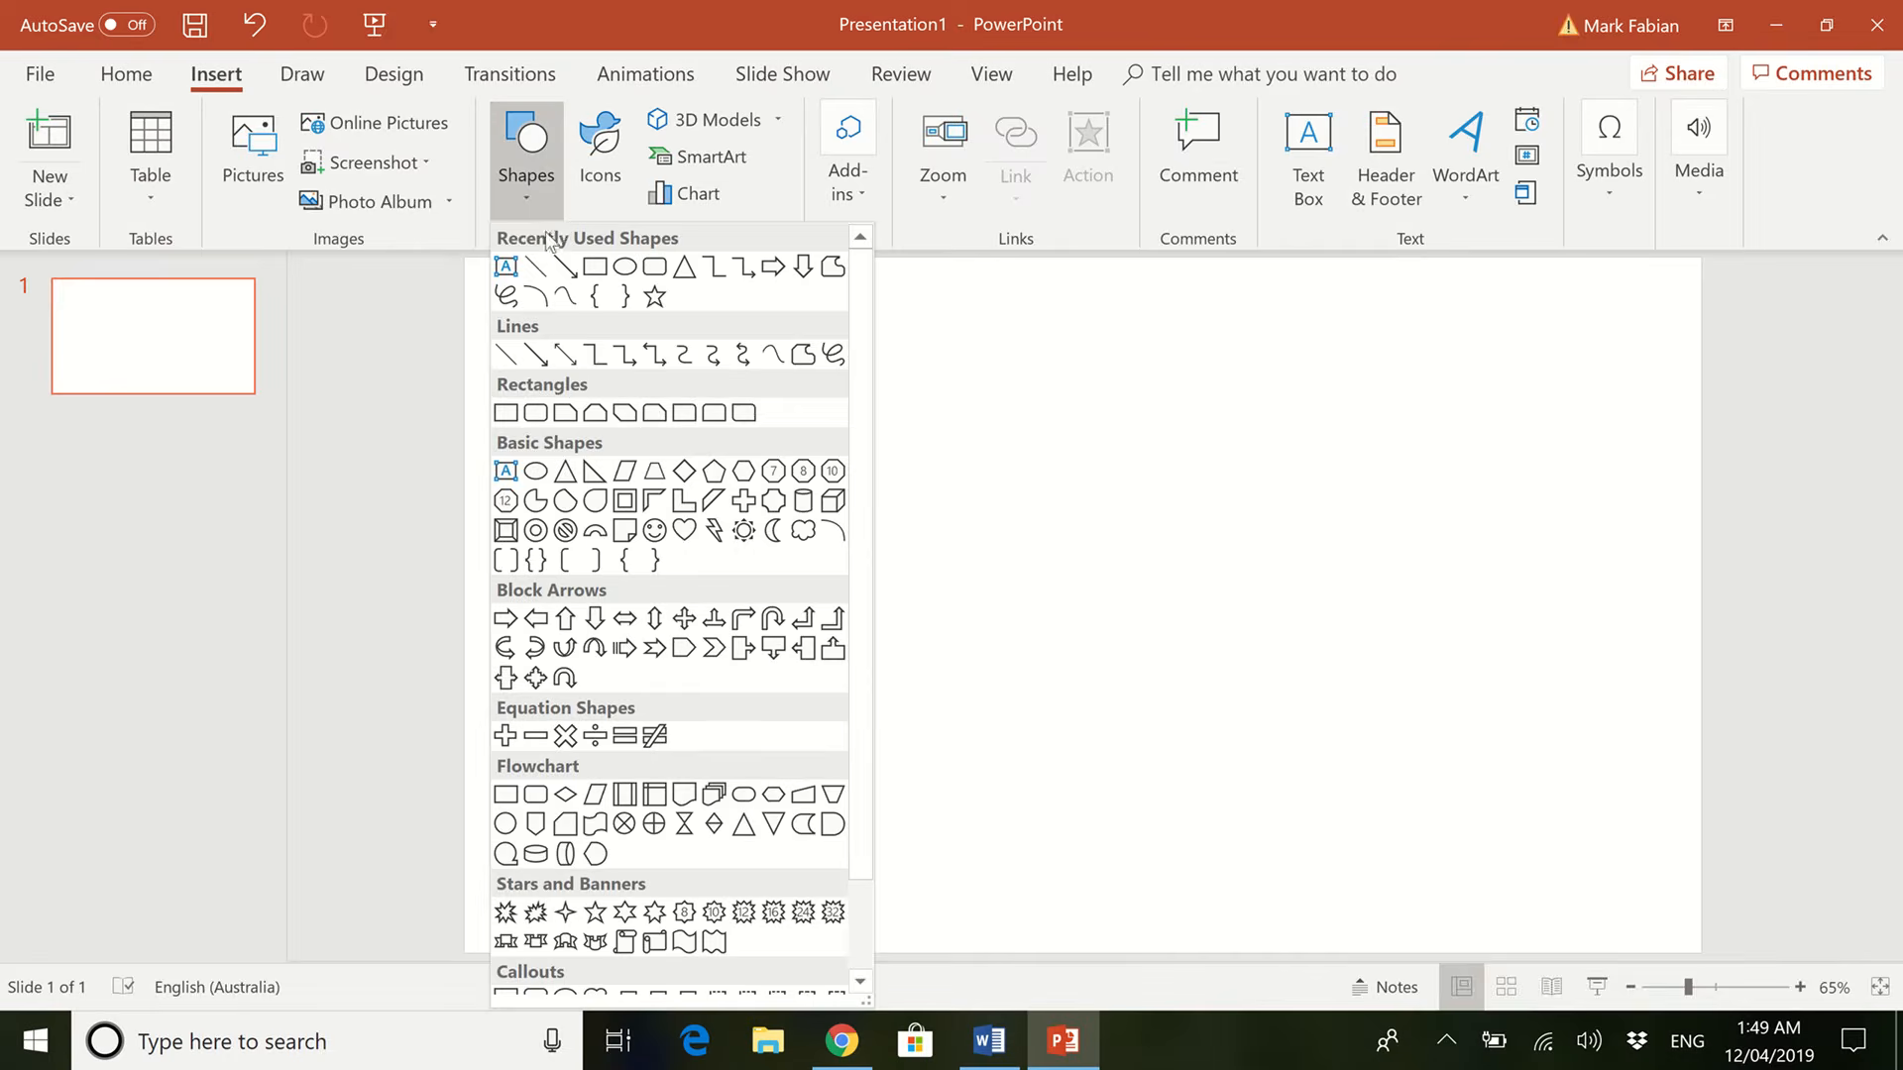
click(536, 265)
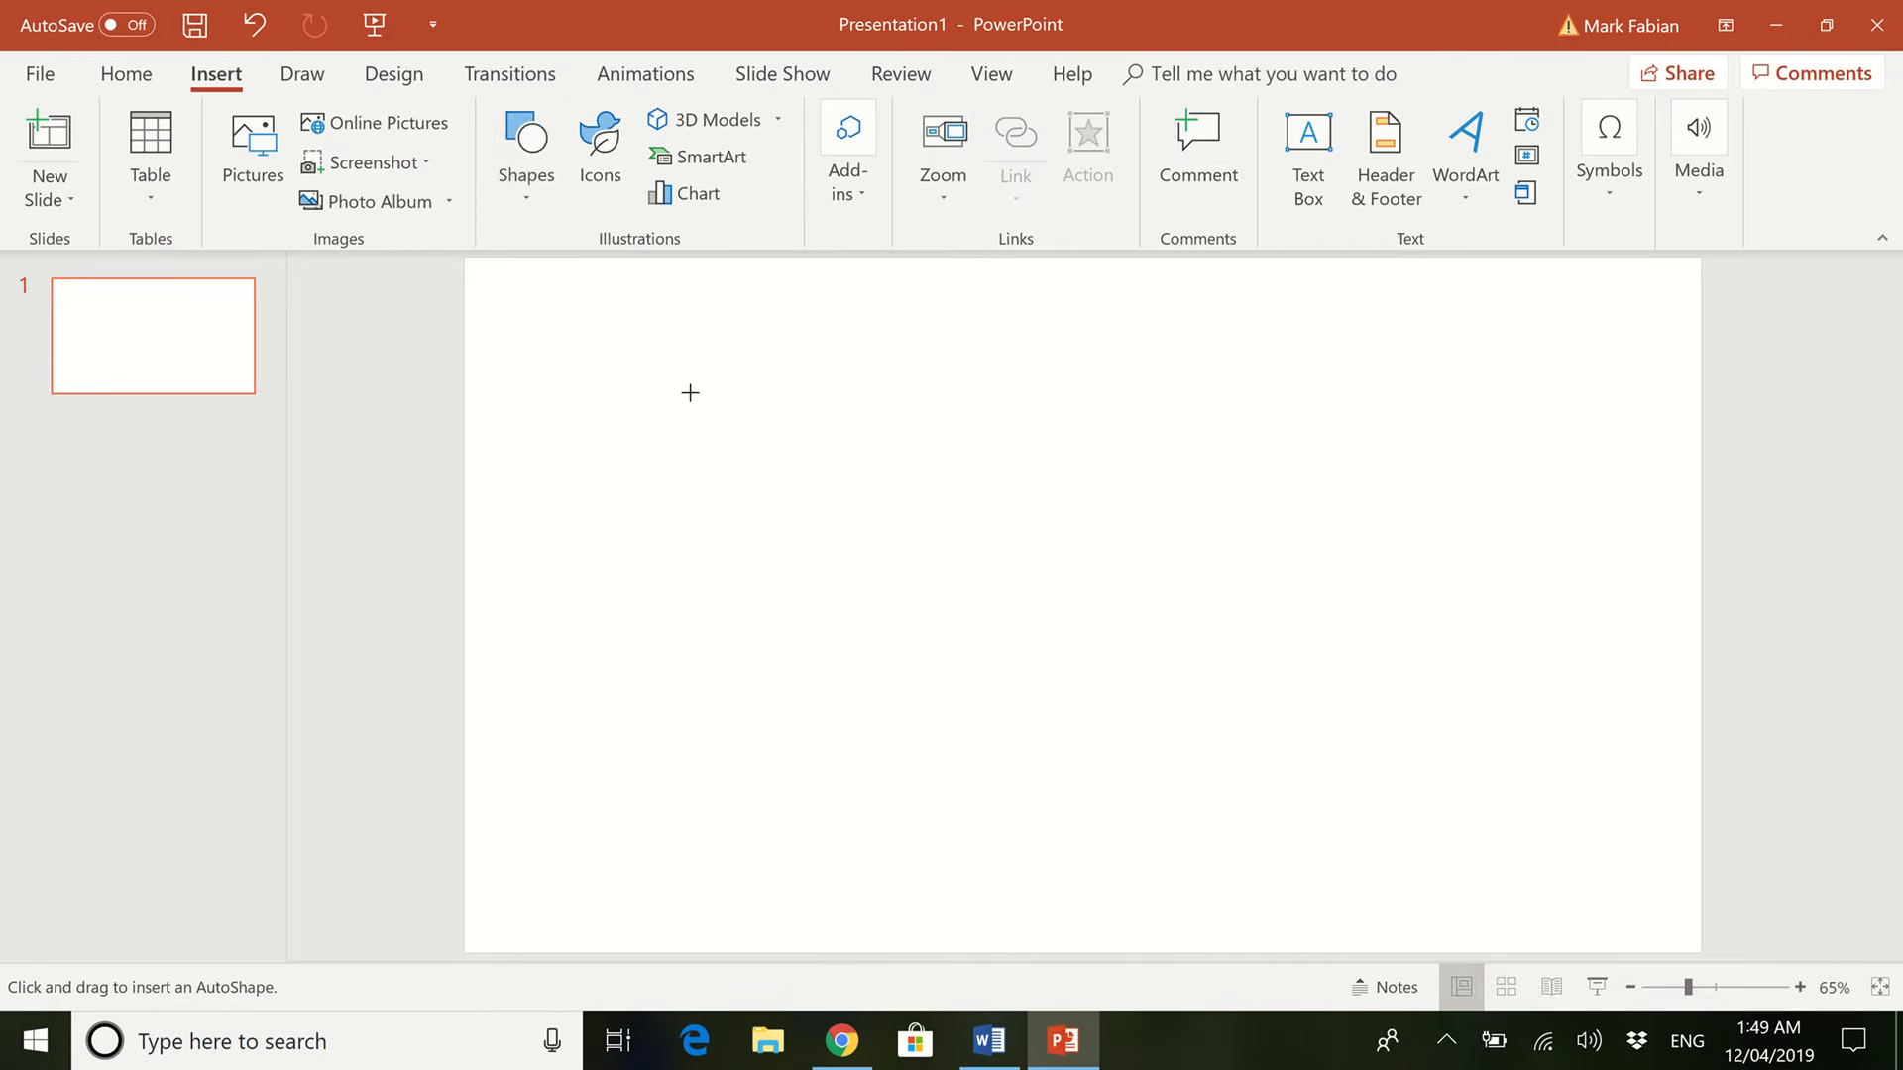
click(537, 195)
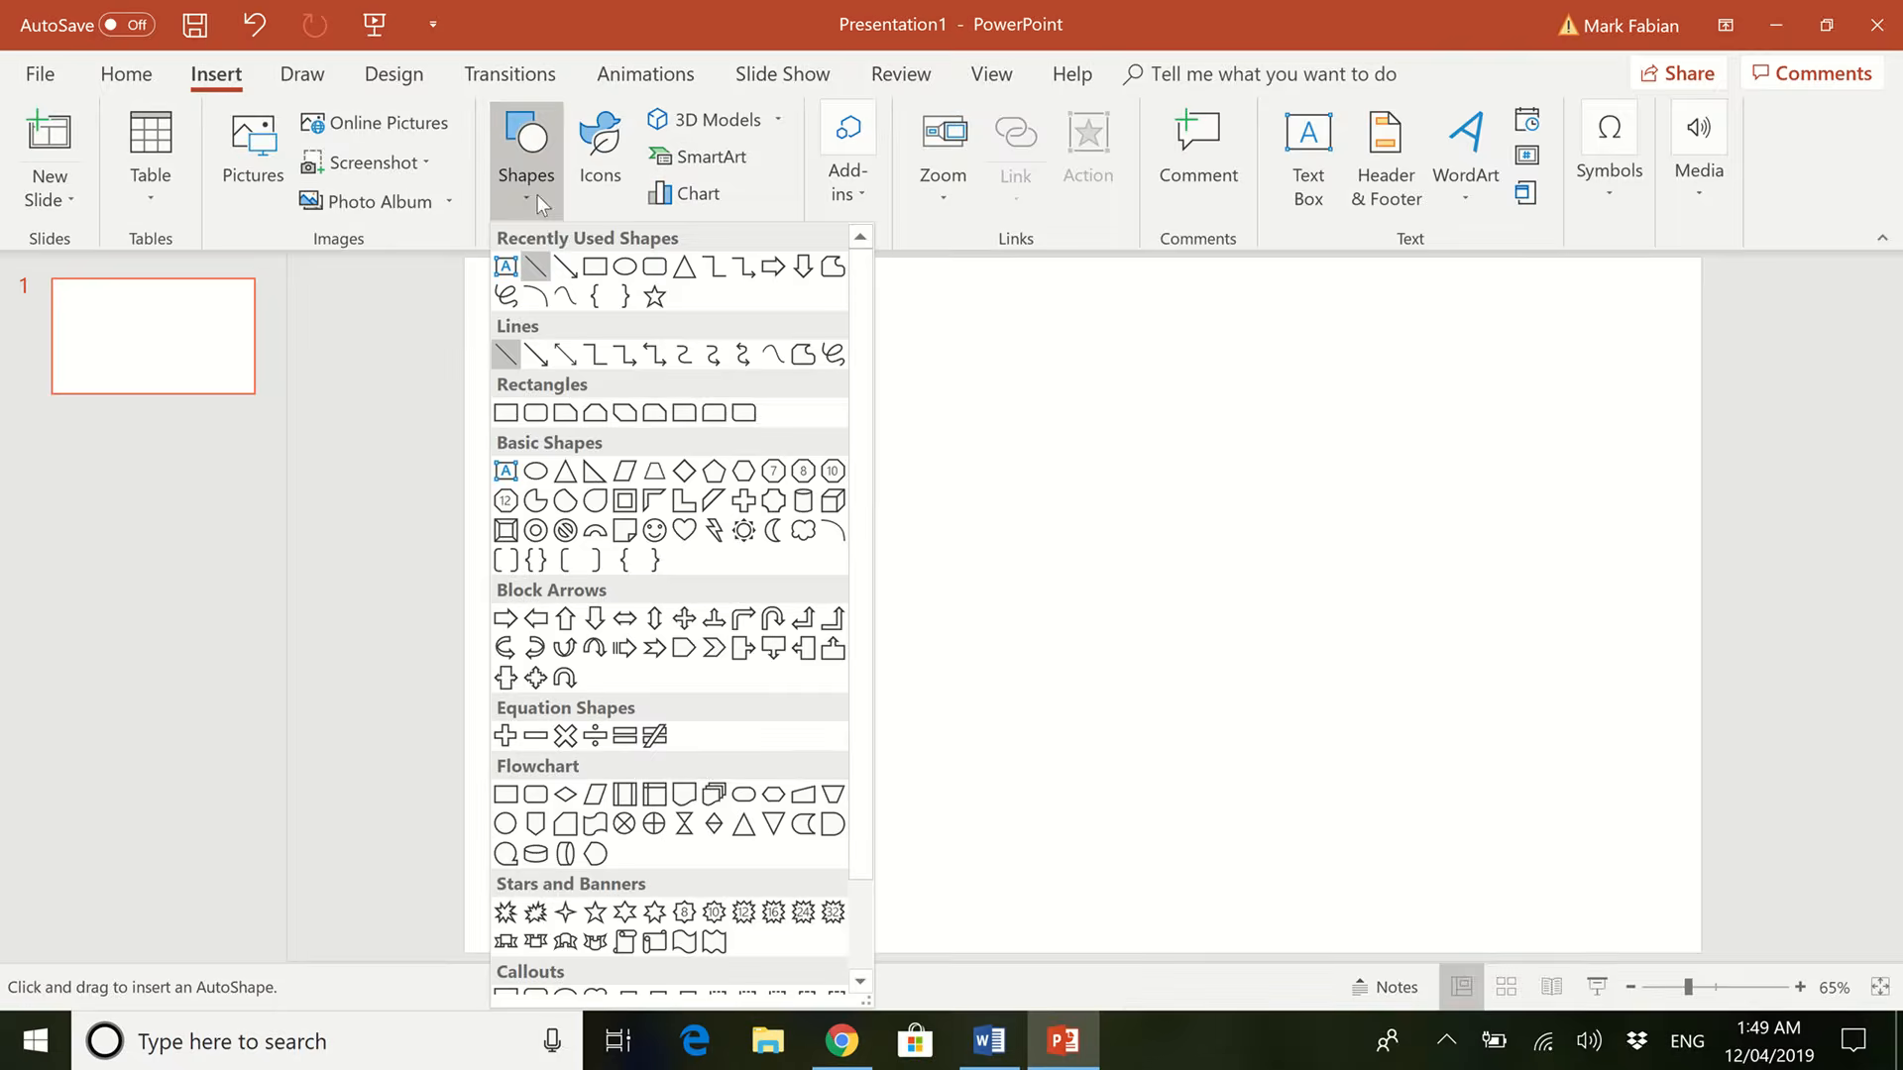
click(533, 270)
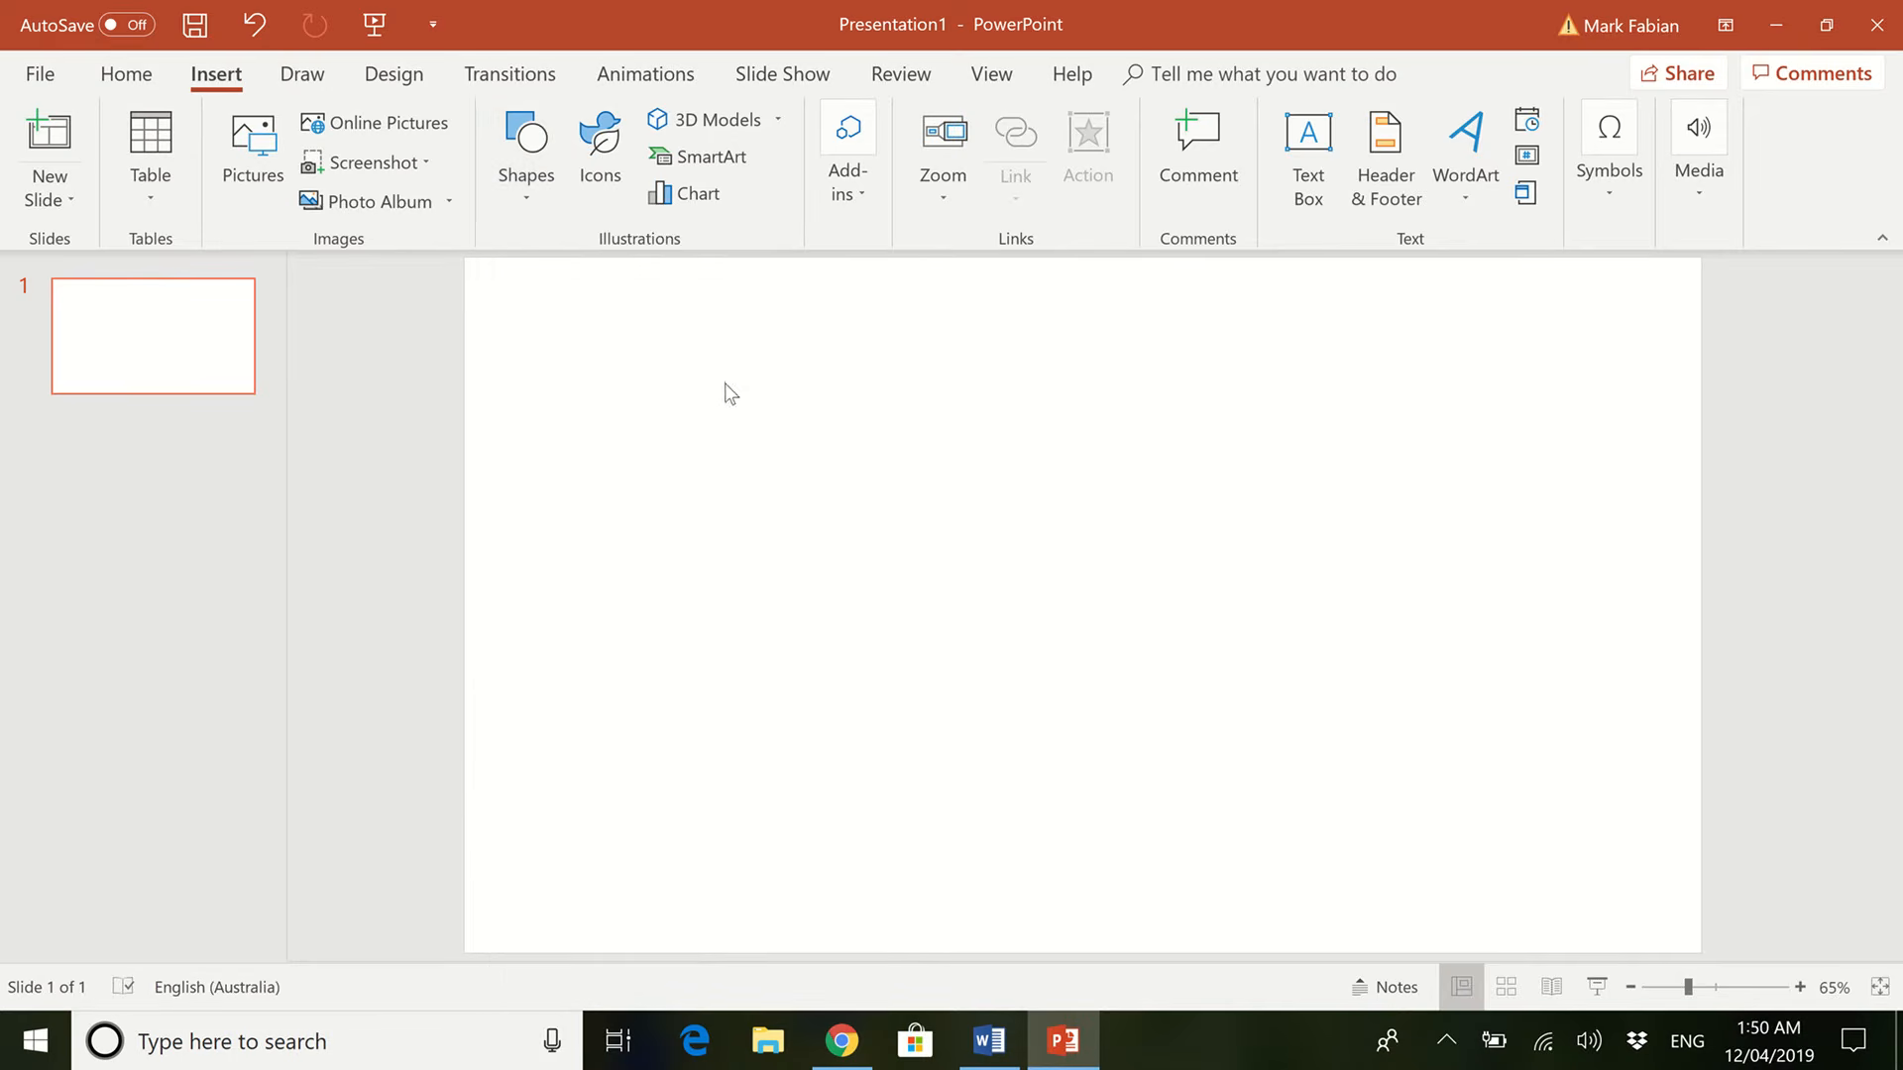
drag(715, 372, 718, 870)
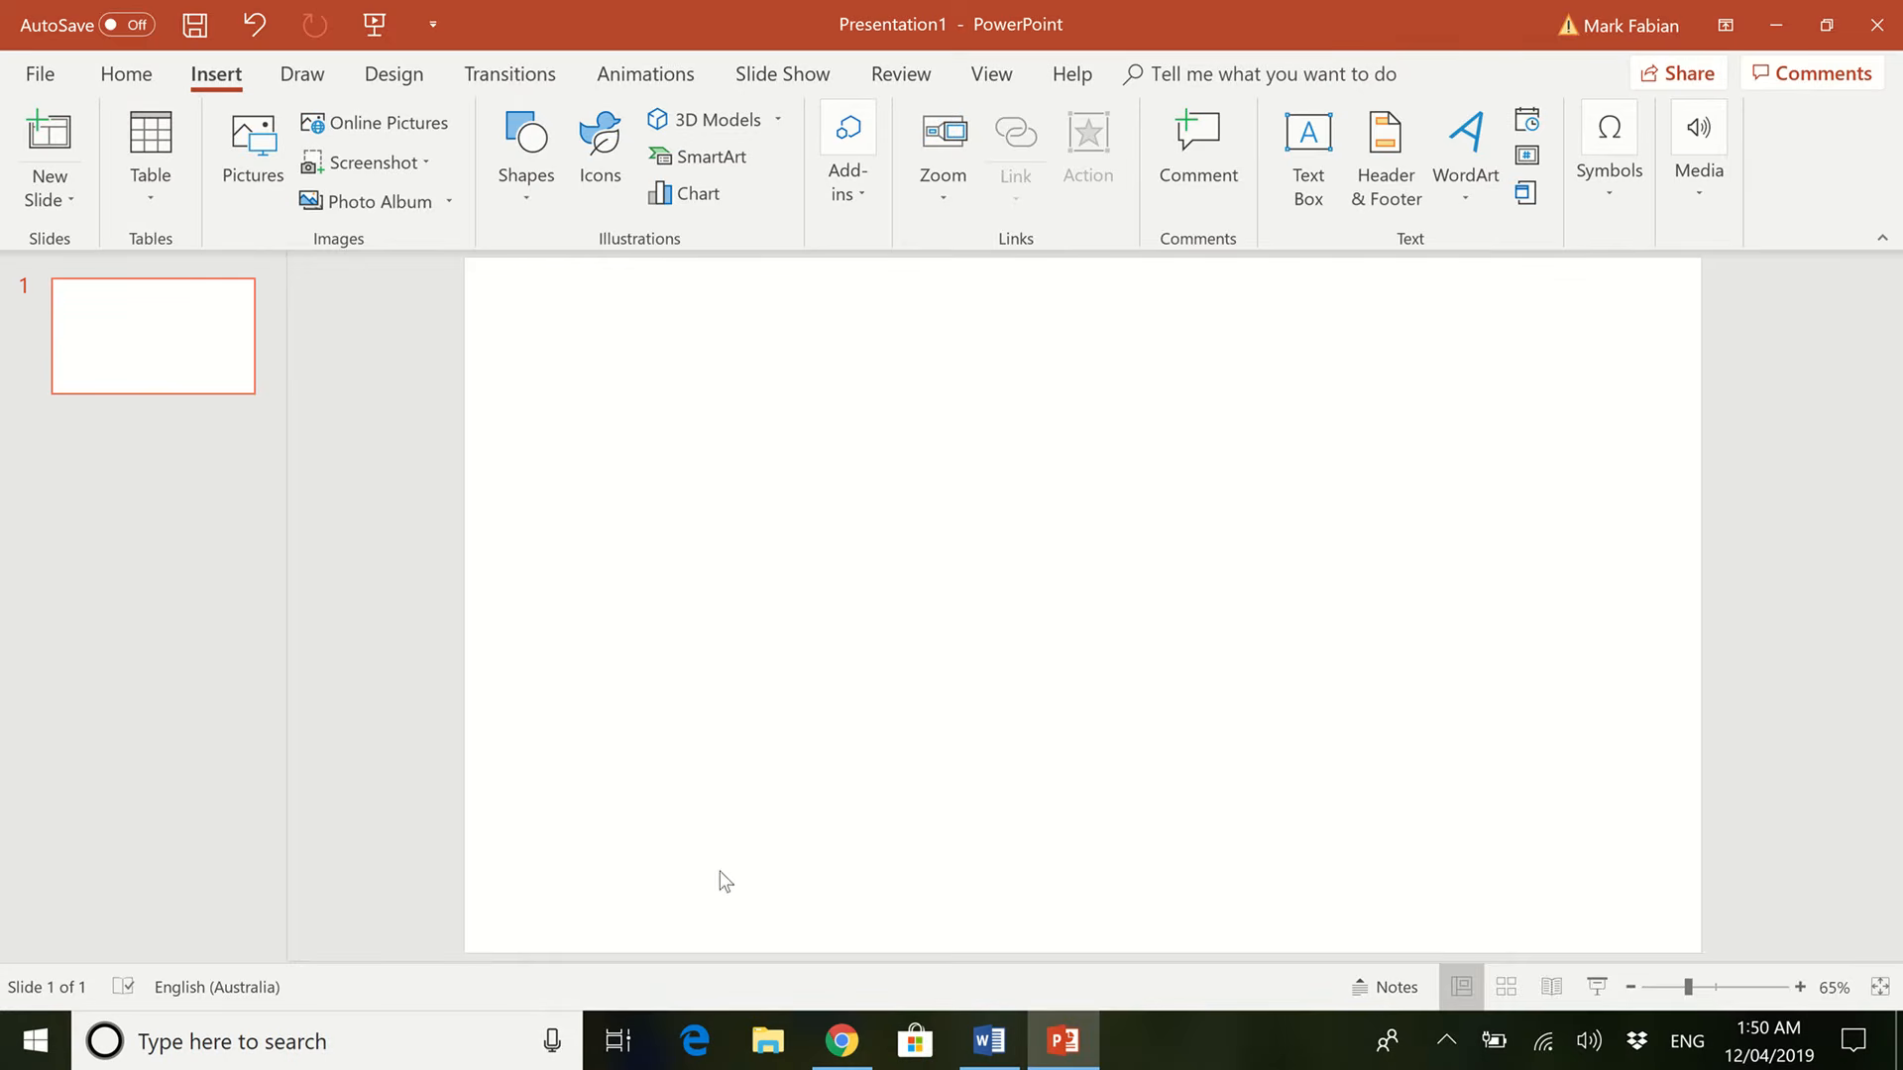
Draw a near-vertical straight line about 13.1 cm long on the left side of the blank slide.
click(499, 186)
click(541, 270)
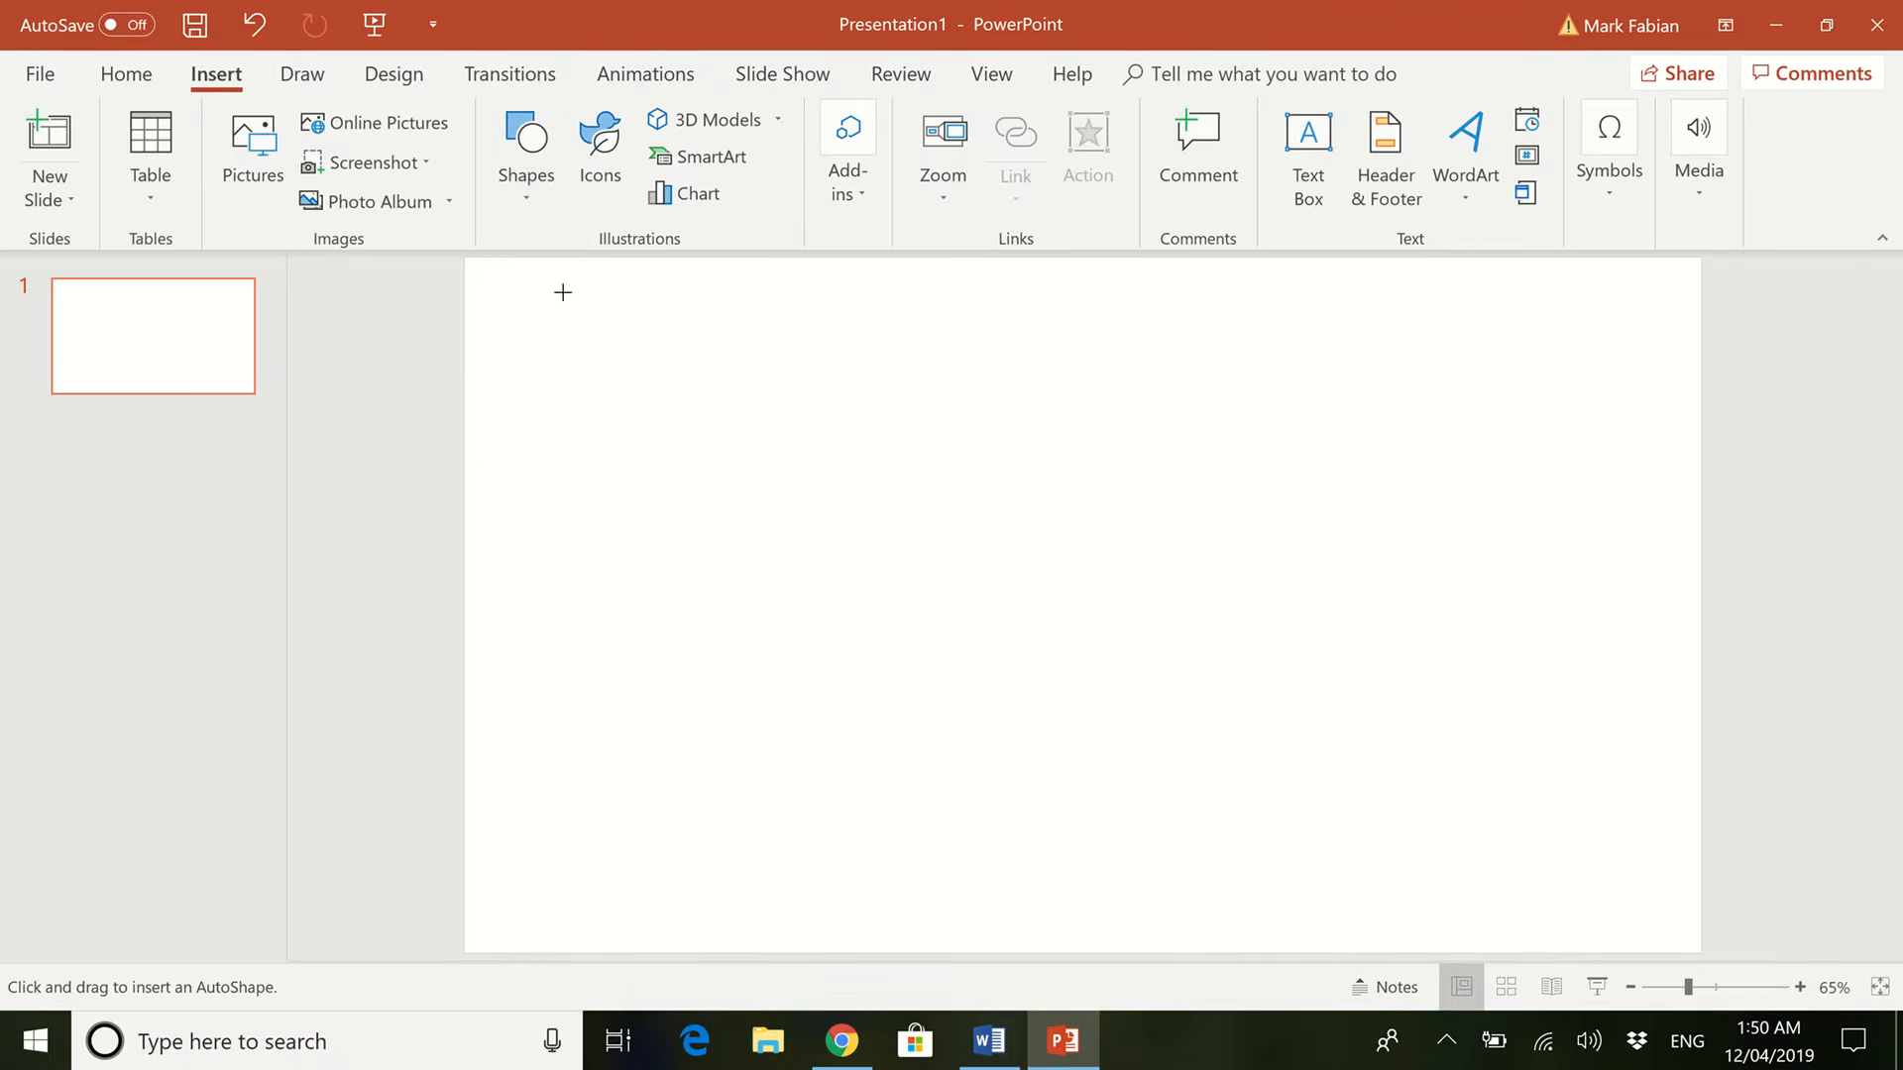
mouse_move(656, 369)
mouse_down()
mouse_move(669, 631)
mouse_move(663, 832)
mouse_move(641, 842)
mouse_move(661, 847)
mouse_up()
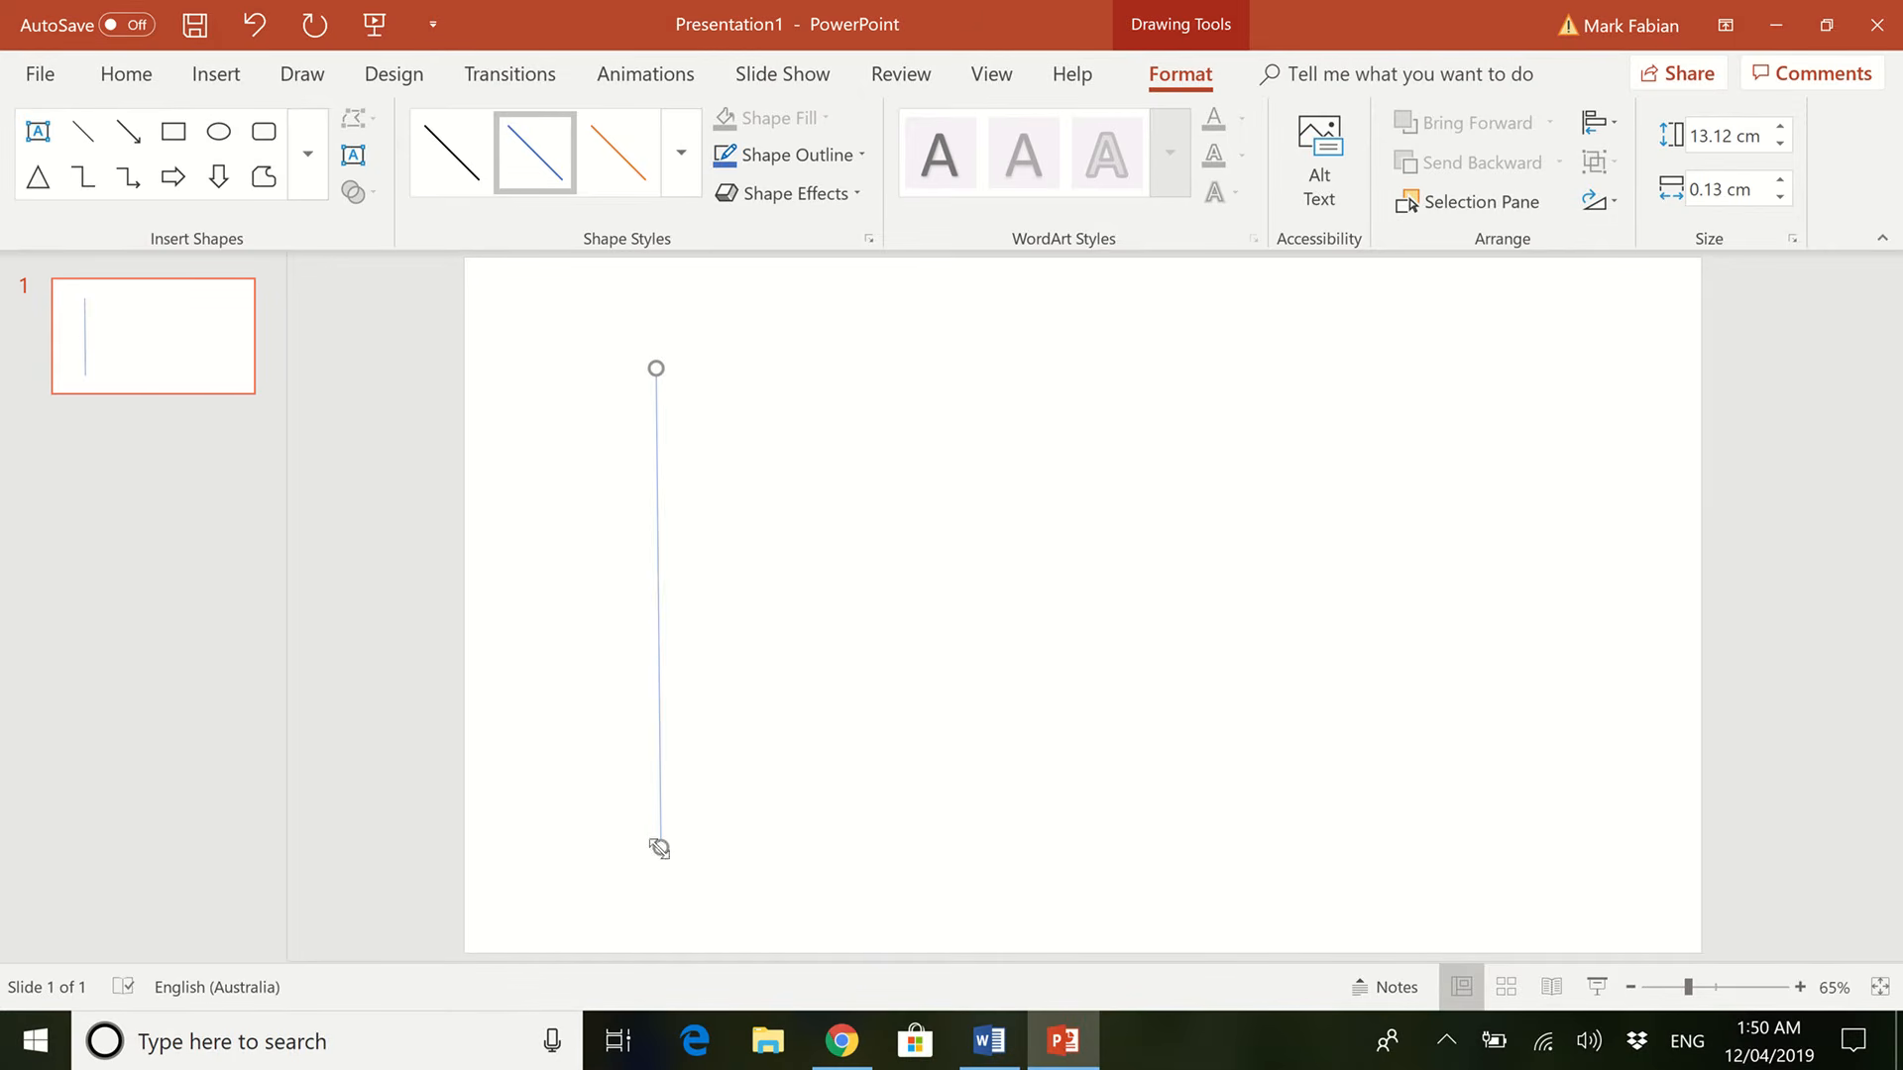
Format the line as solid black with a width of 3 pt.
right_click(659, 625)
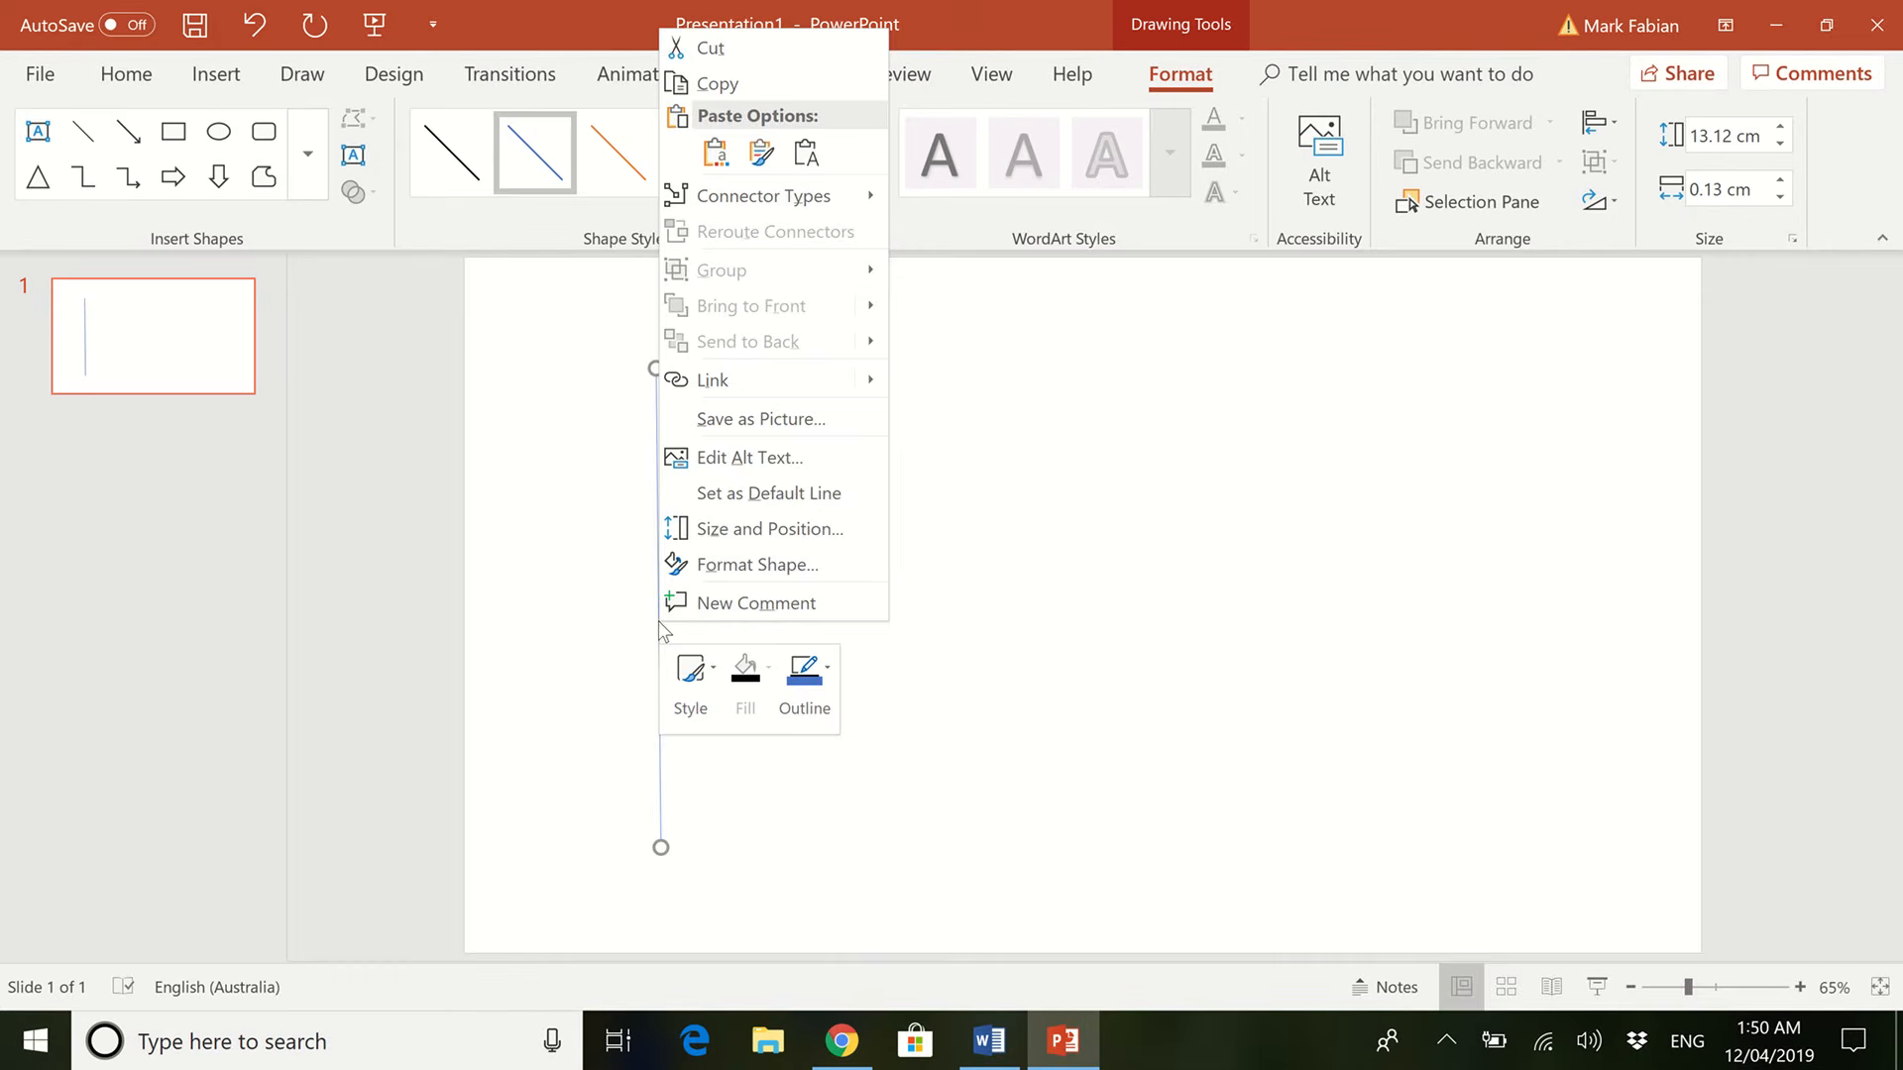
click(753, 565)
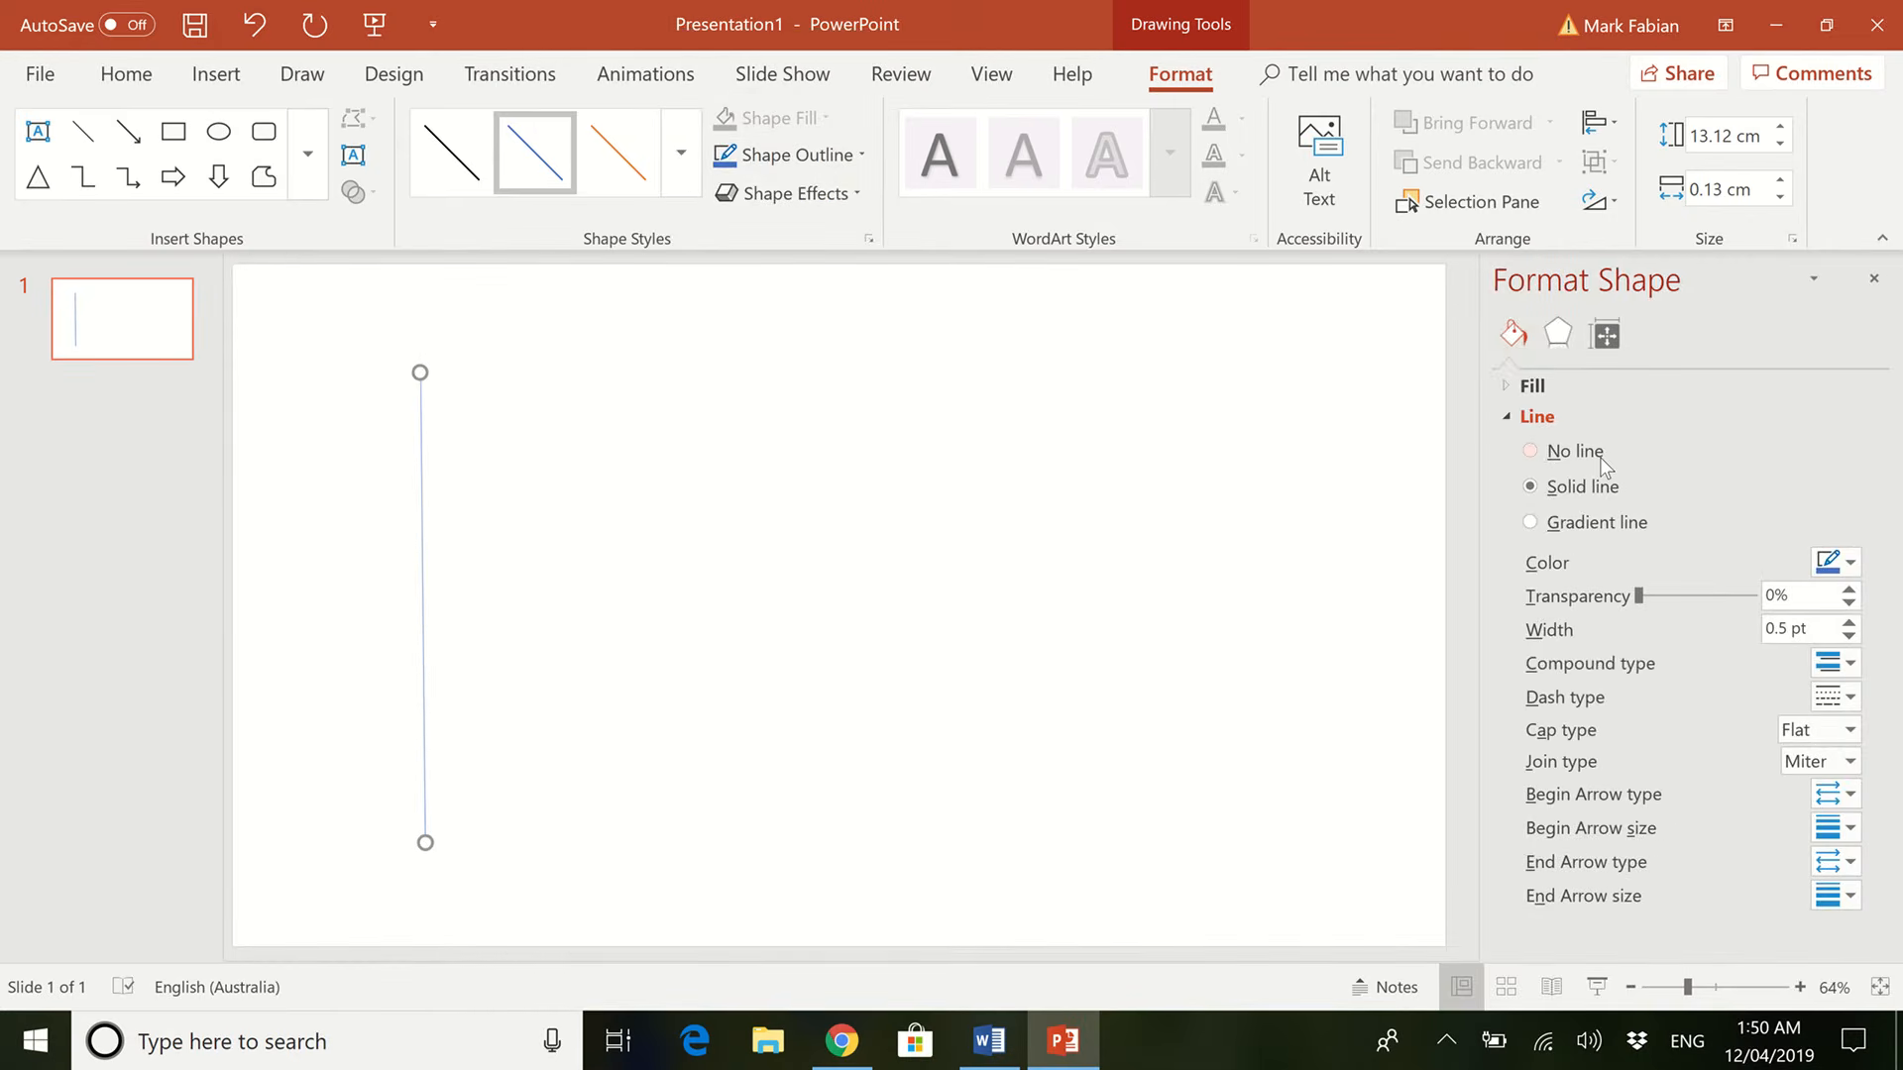
click(1849, 563)
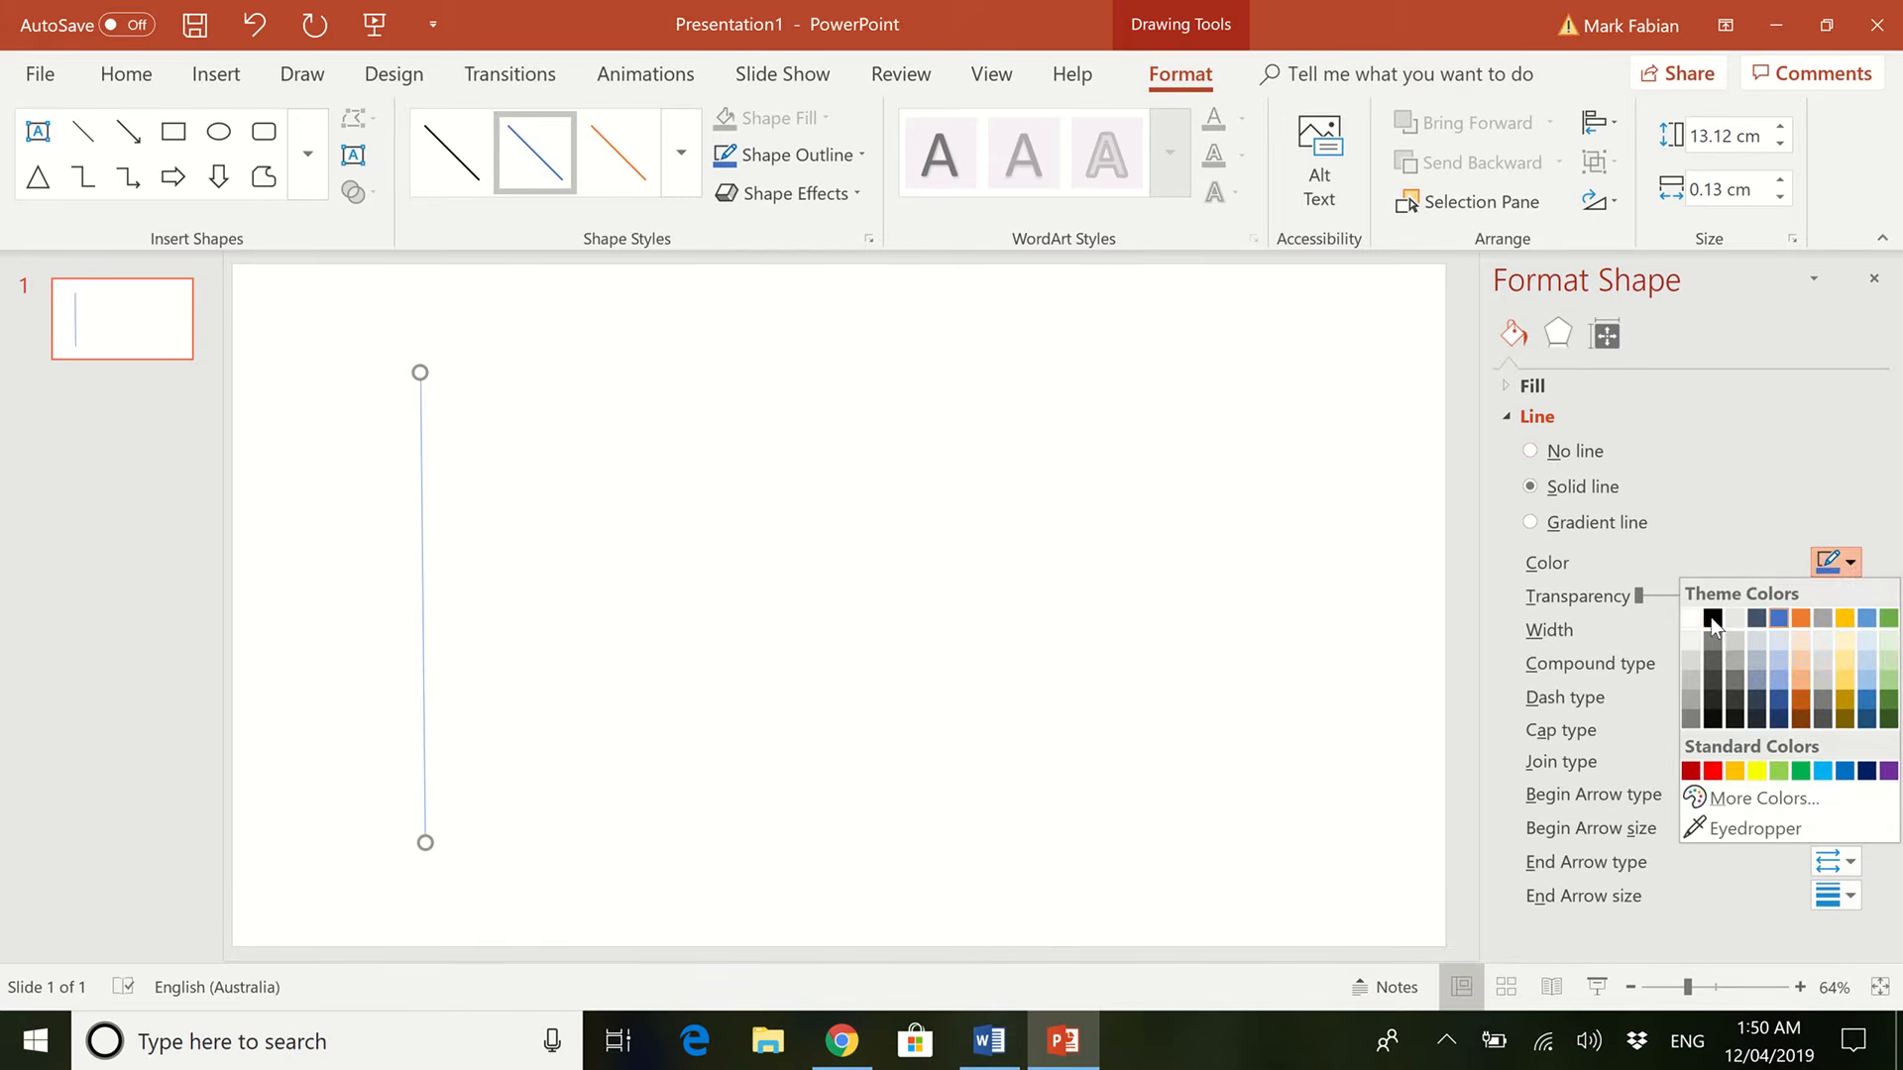
click(1712, 619)
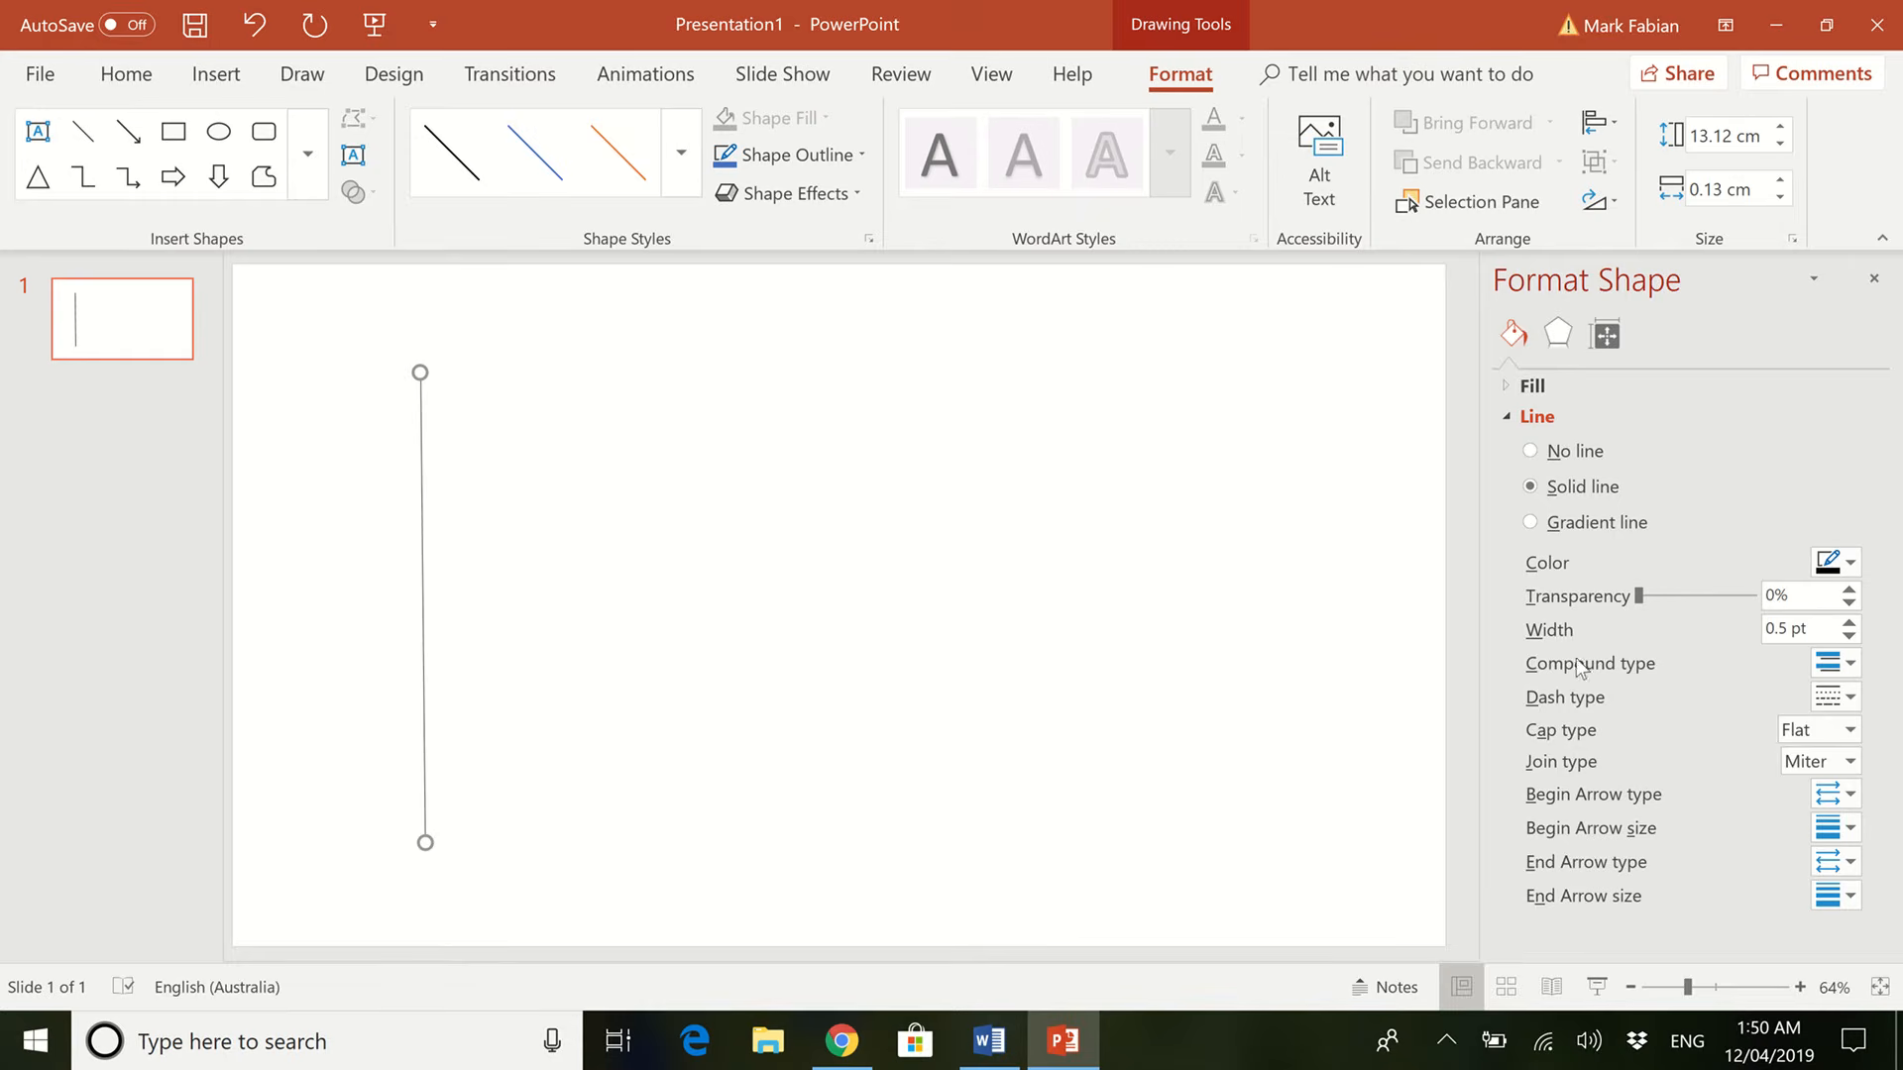
drag(1807, 630, 1539, 634)
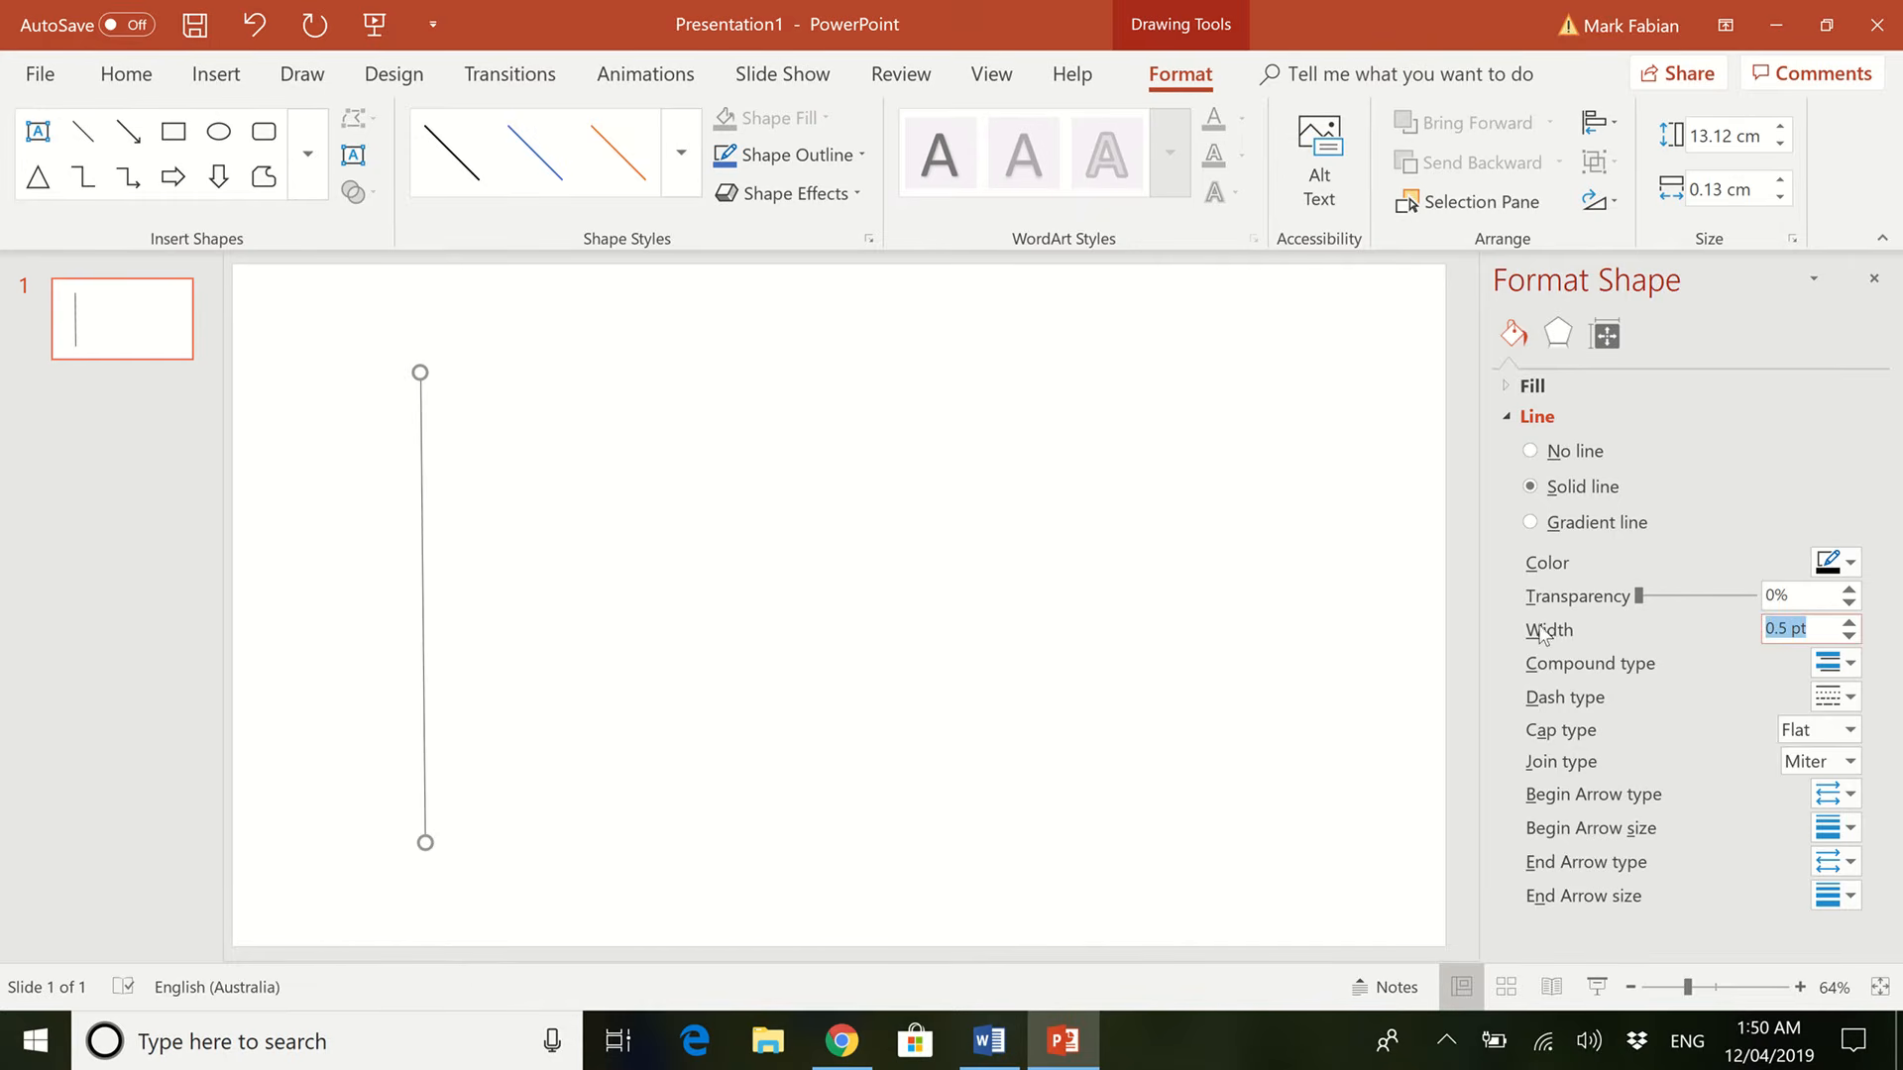
text(3)
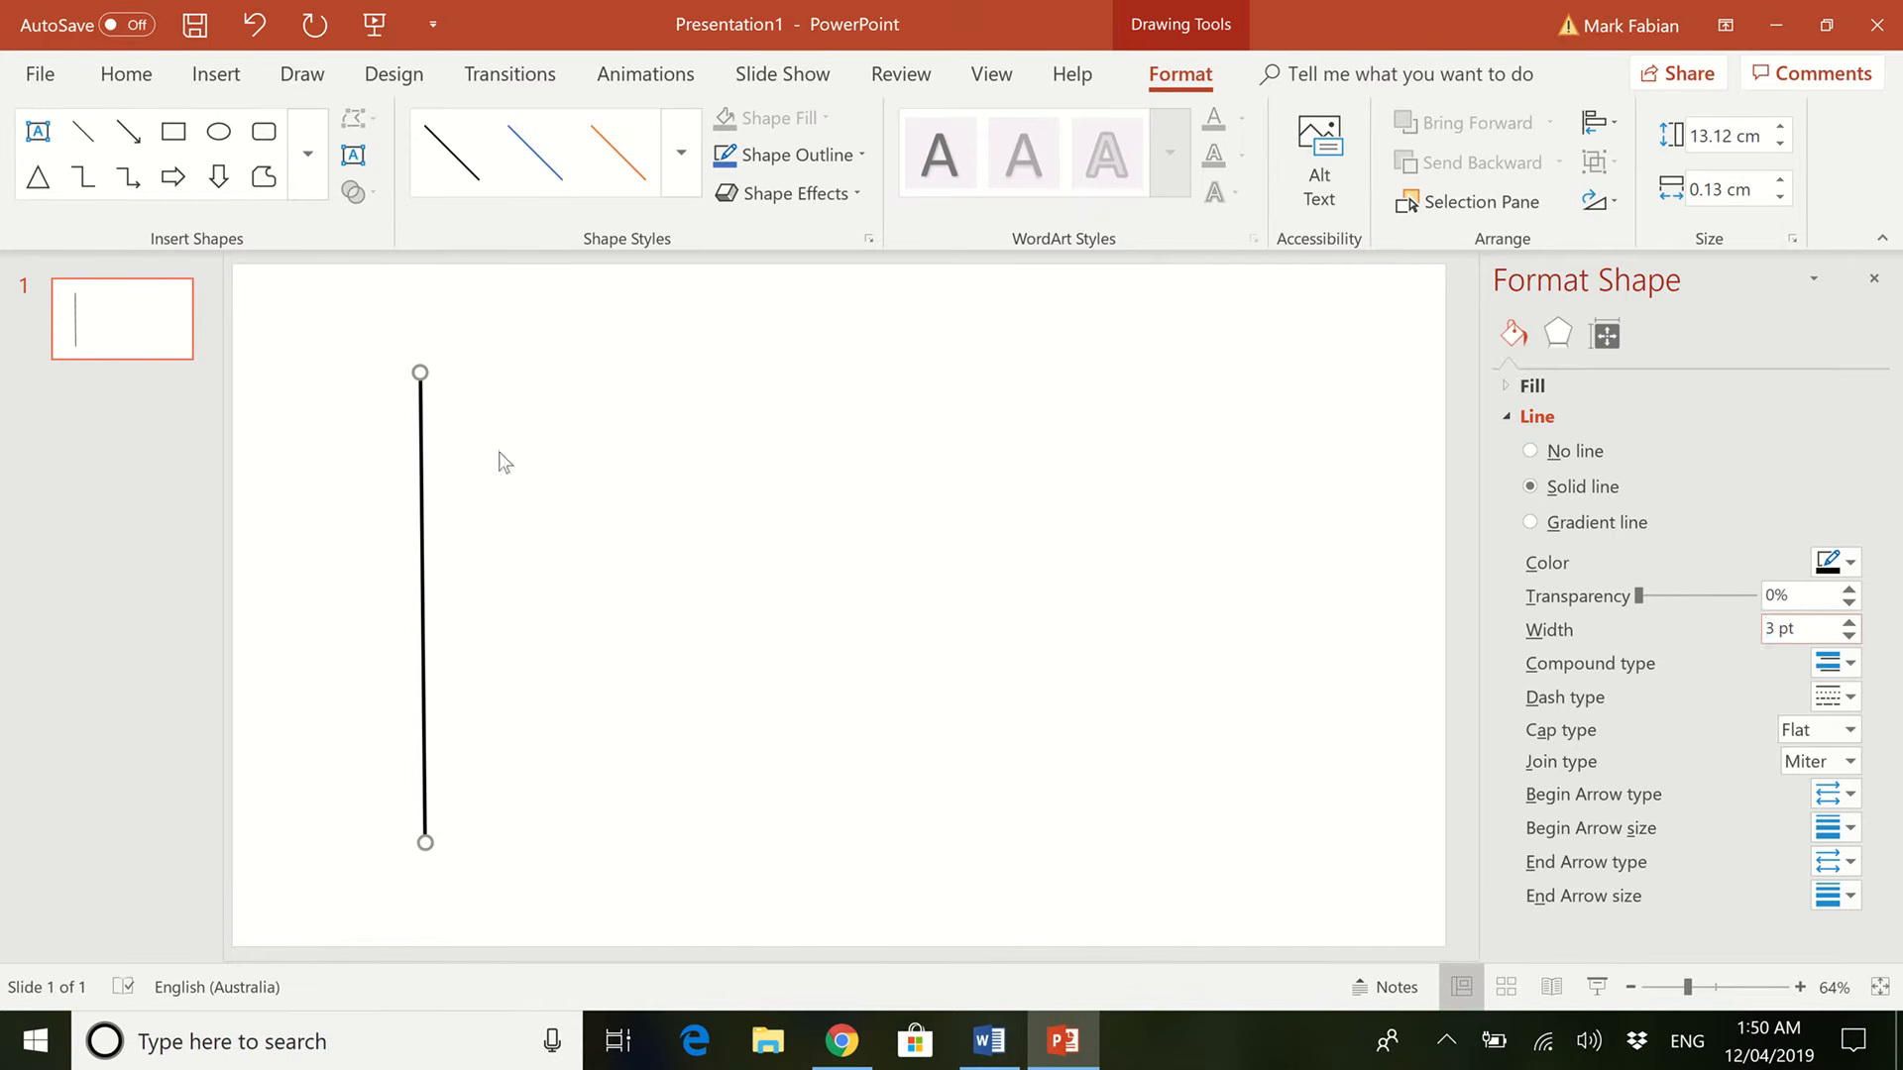
click(532, 736)
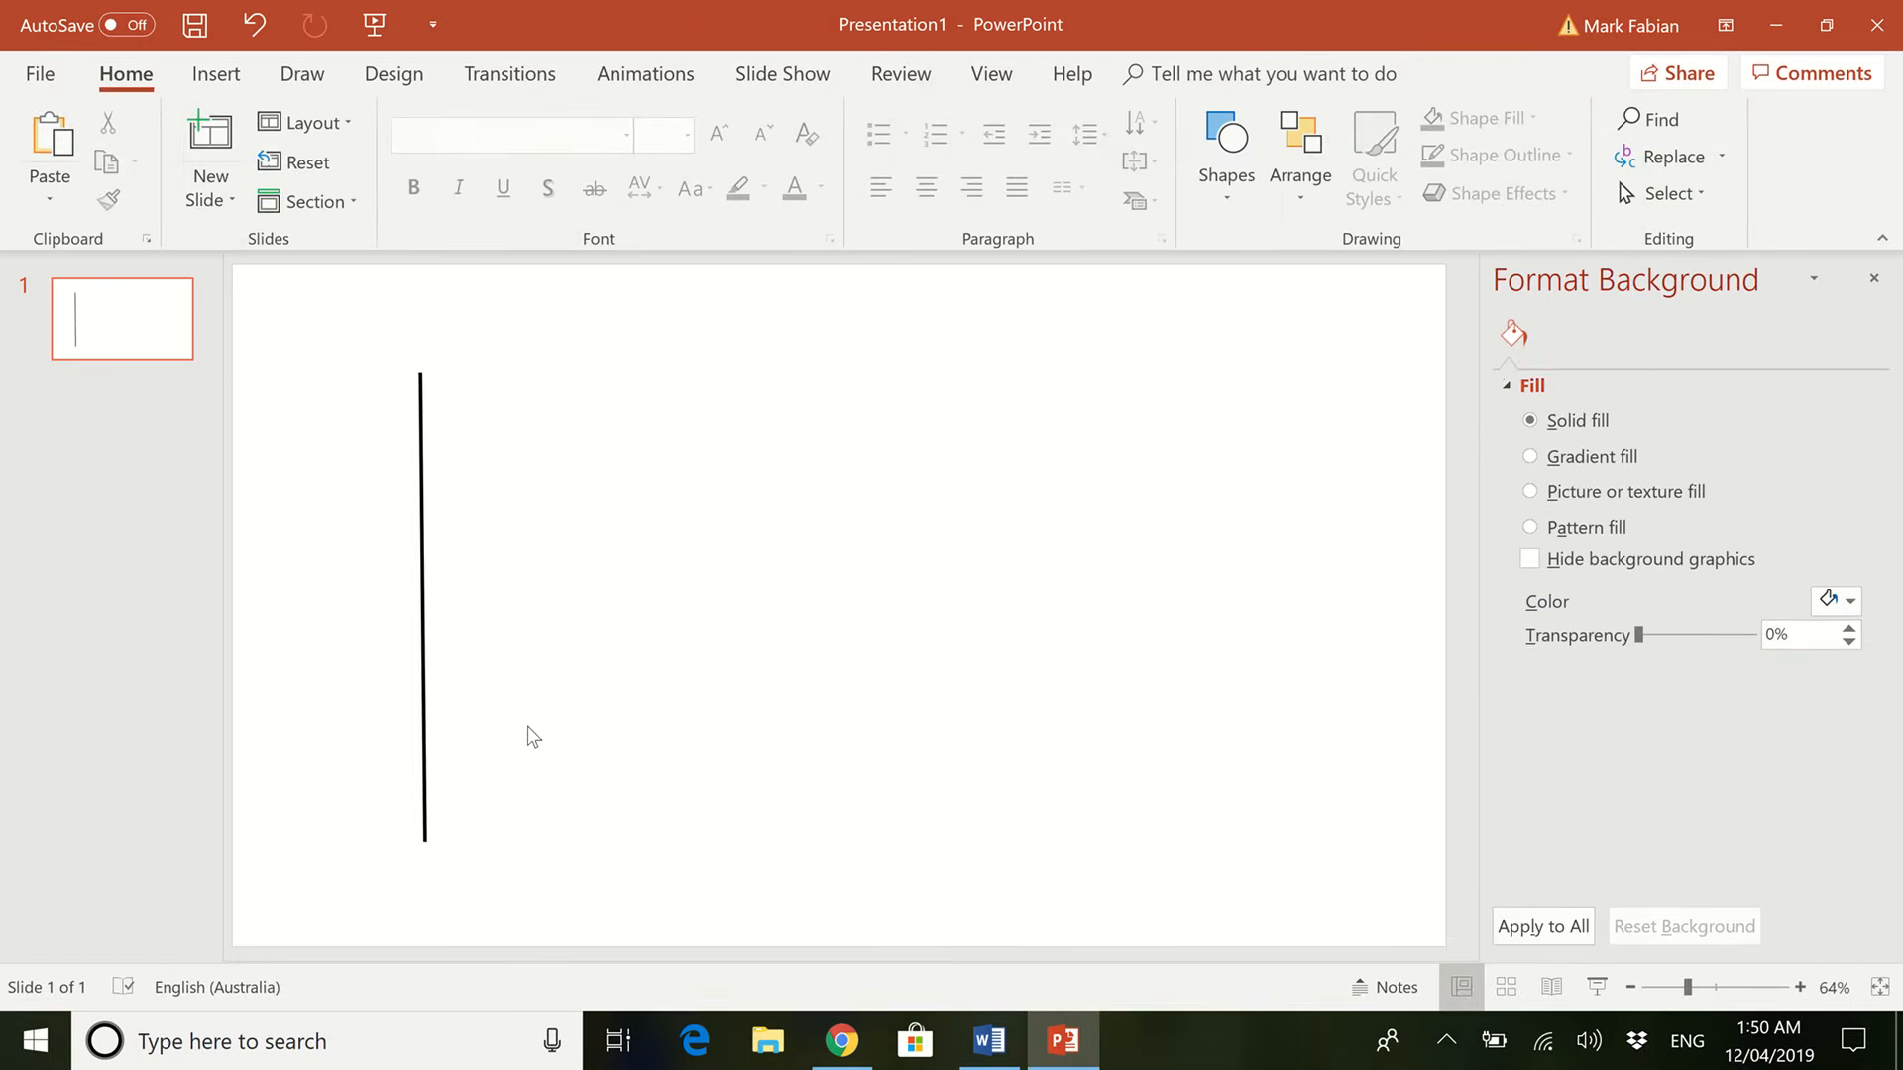
Straighten the line by aligning its lower endpoint under the upper one, at about 13 cm tall.
click(424, 838)
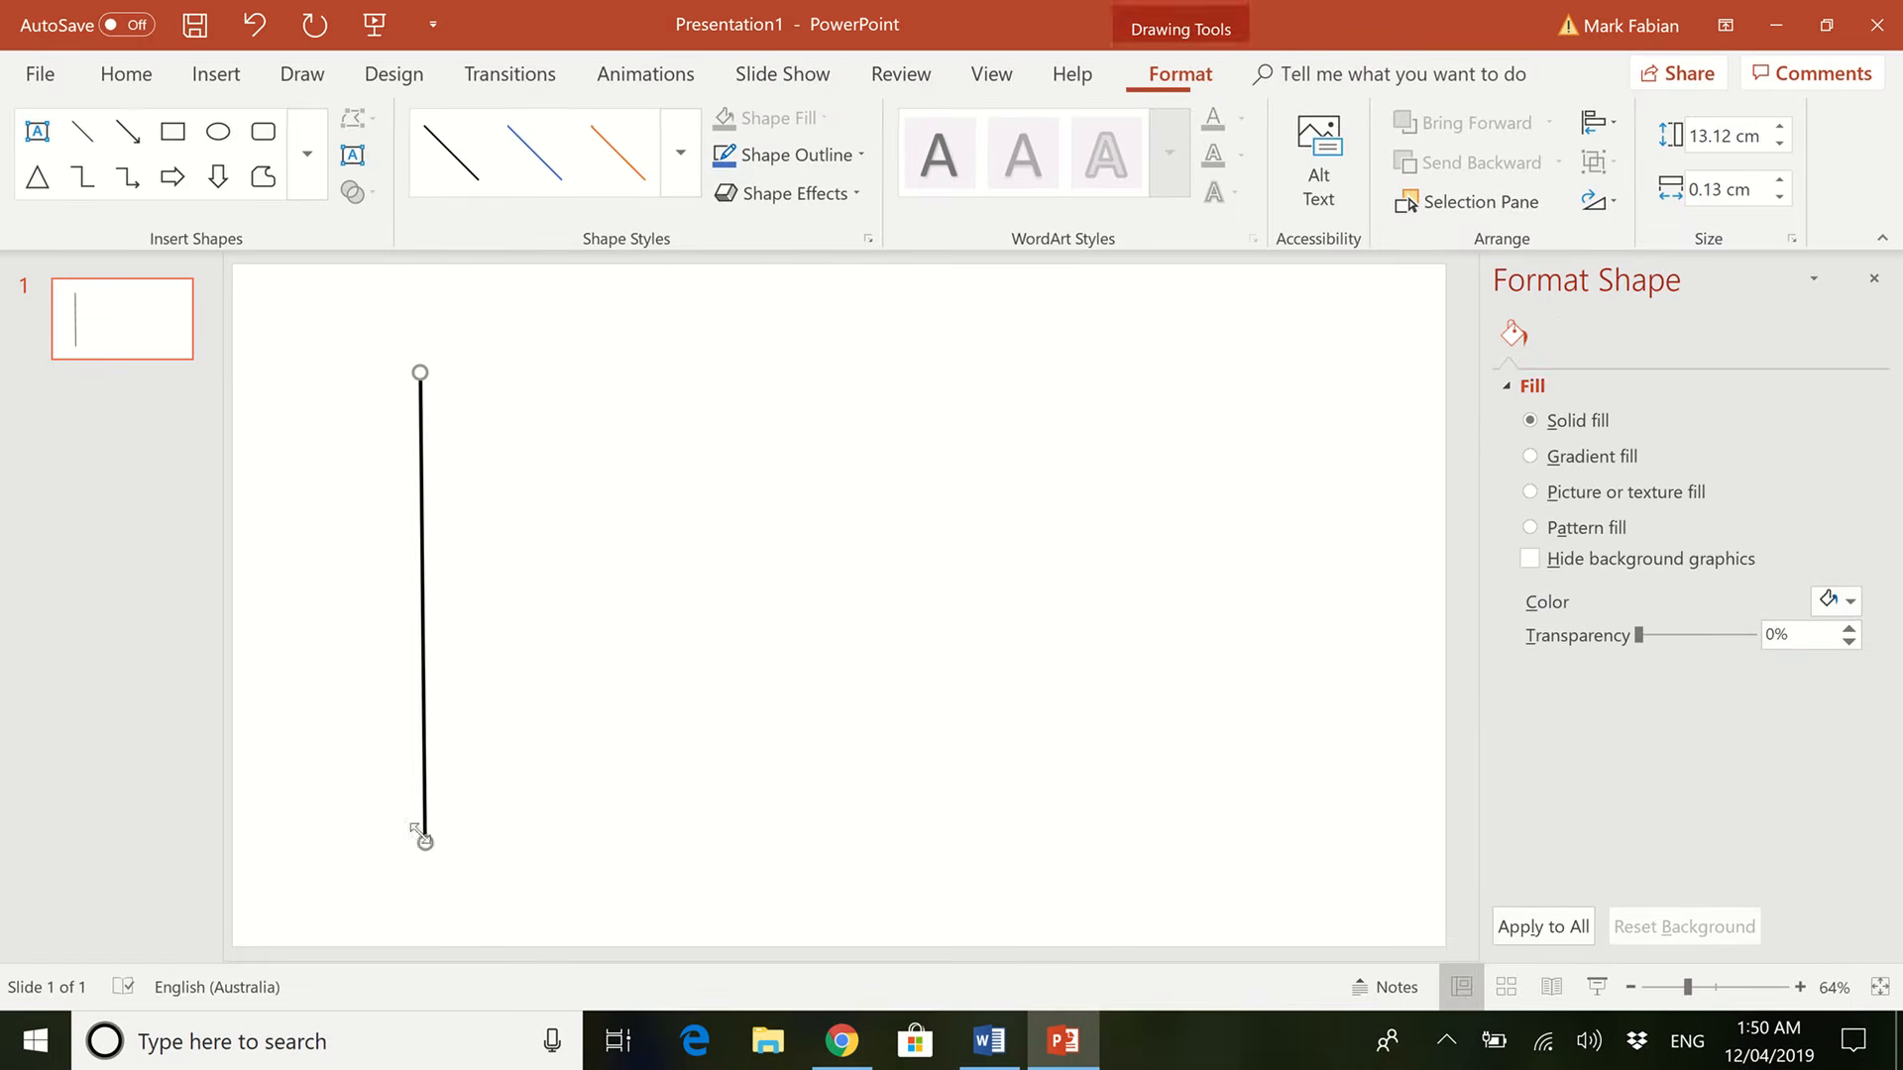
drag(424, 838, 424, 839)
click(813, 642)
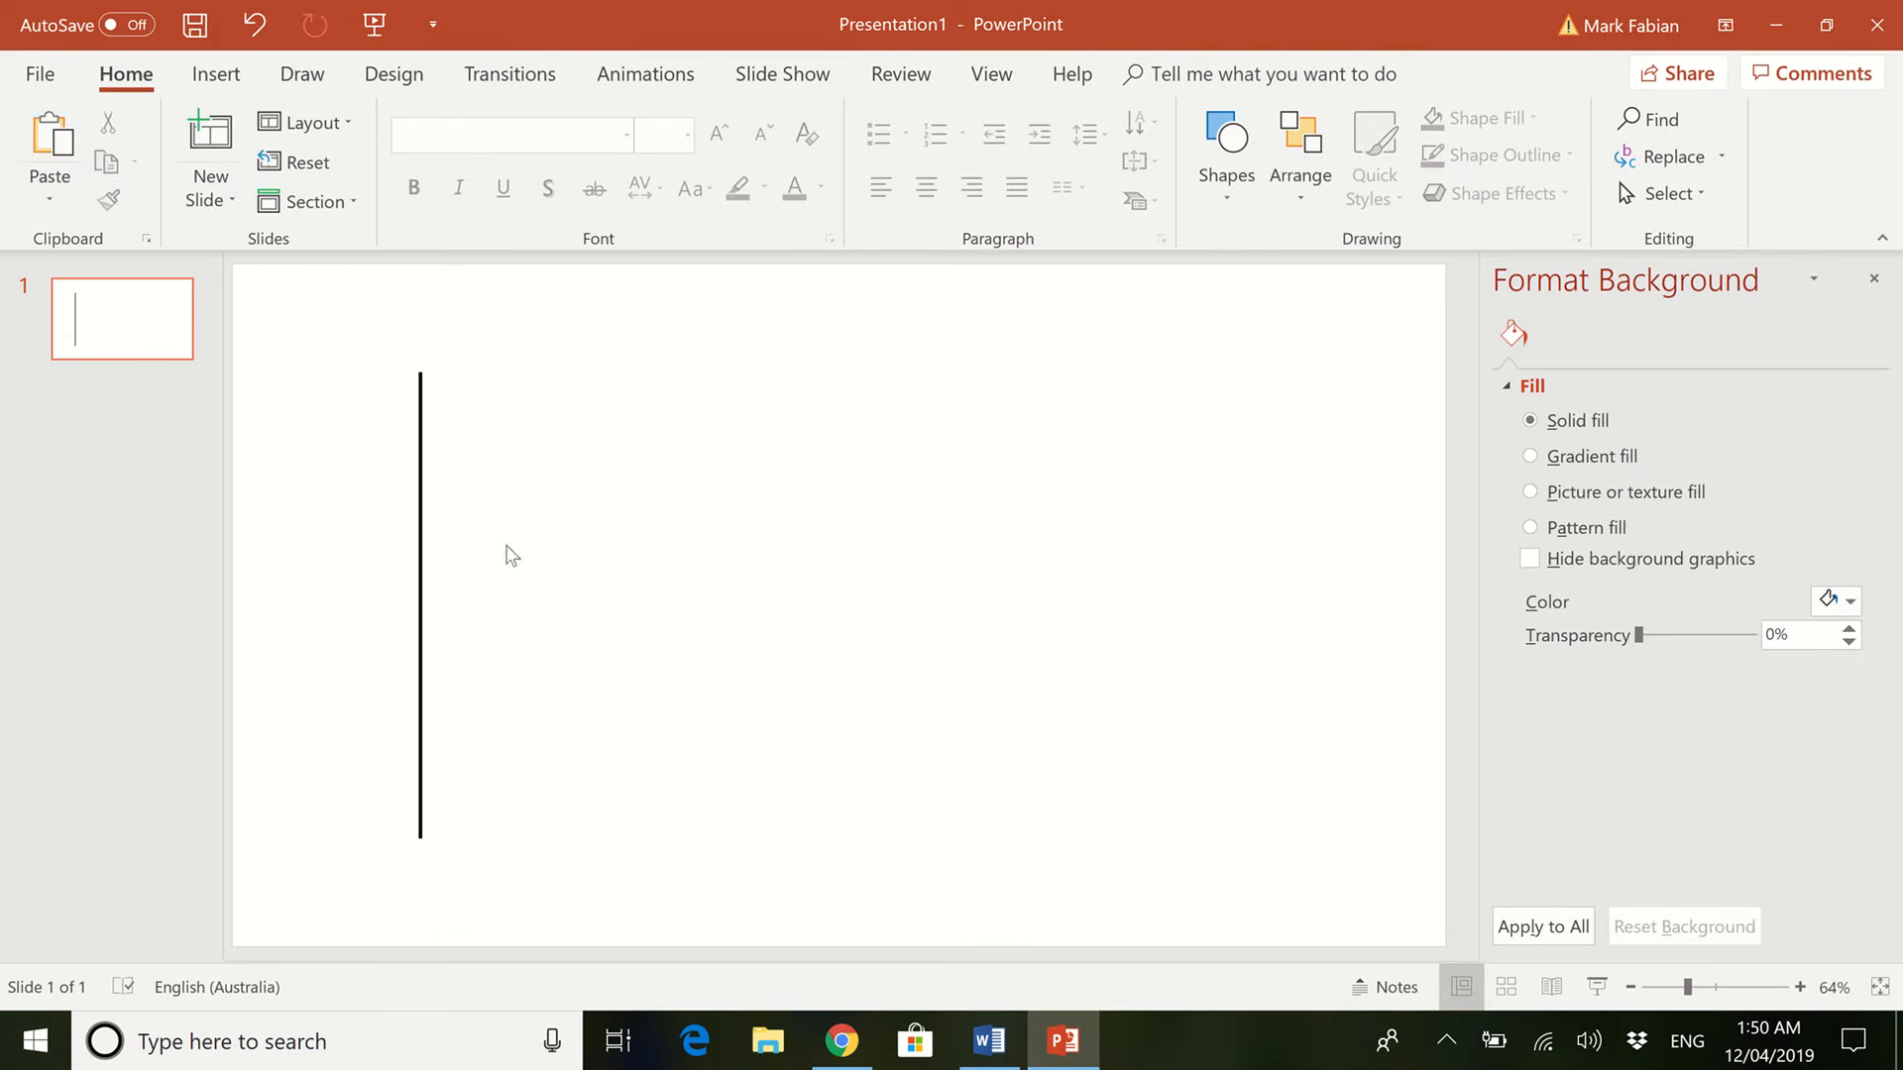
Duplicate the vertical line, turn the copy into a horizontal axis about 13.7 cm long, and join it to the vertical line's lower end.
click(420, 487)
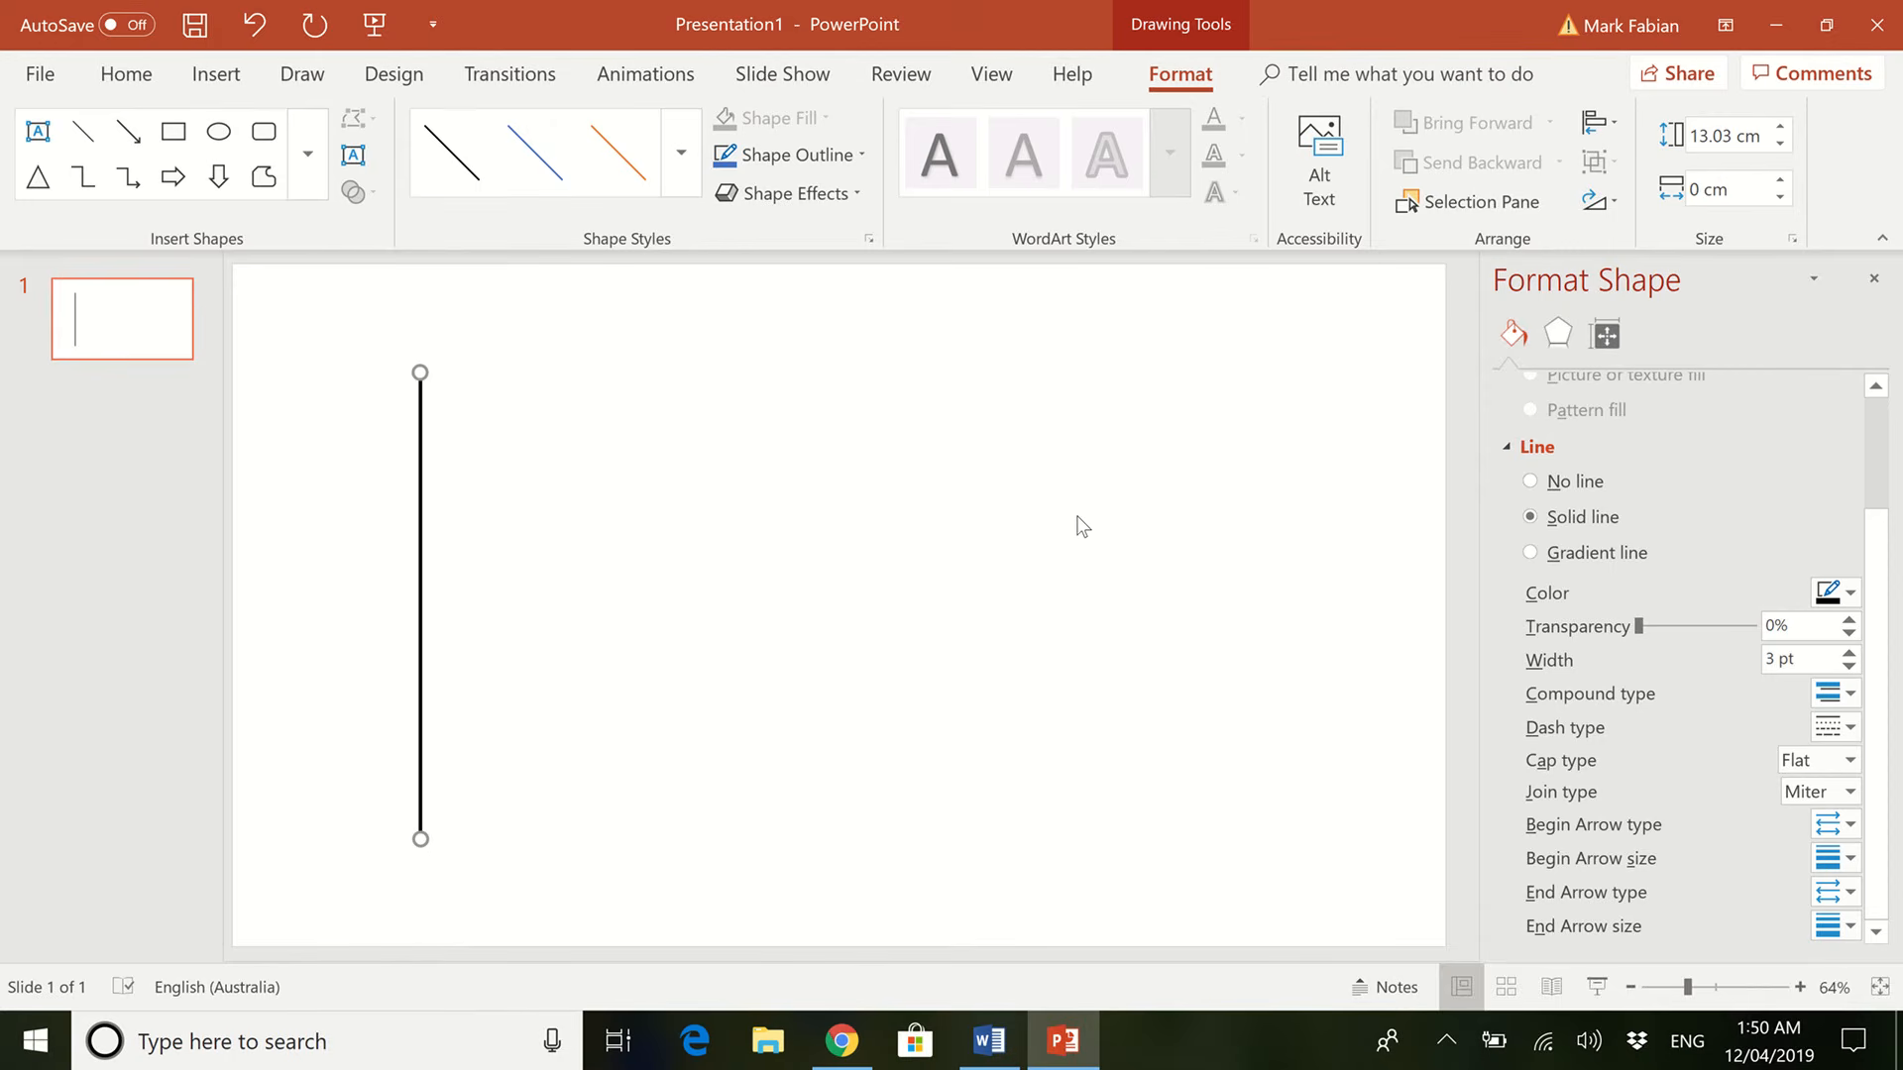
key(ctrl+d)
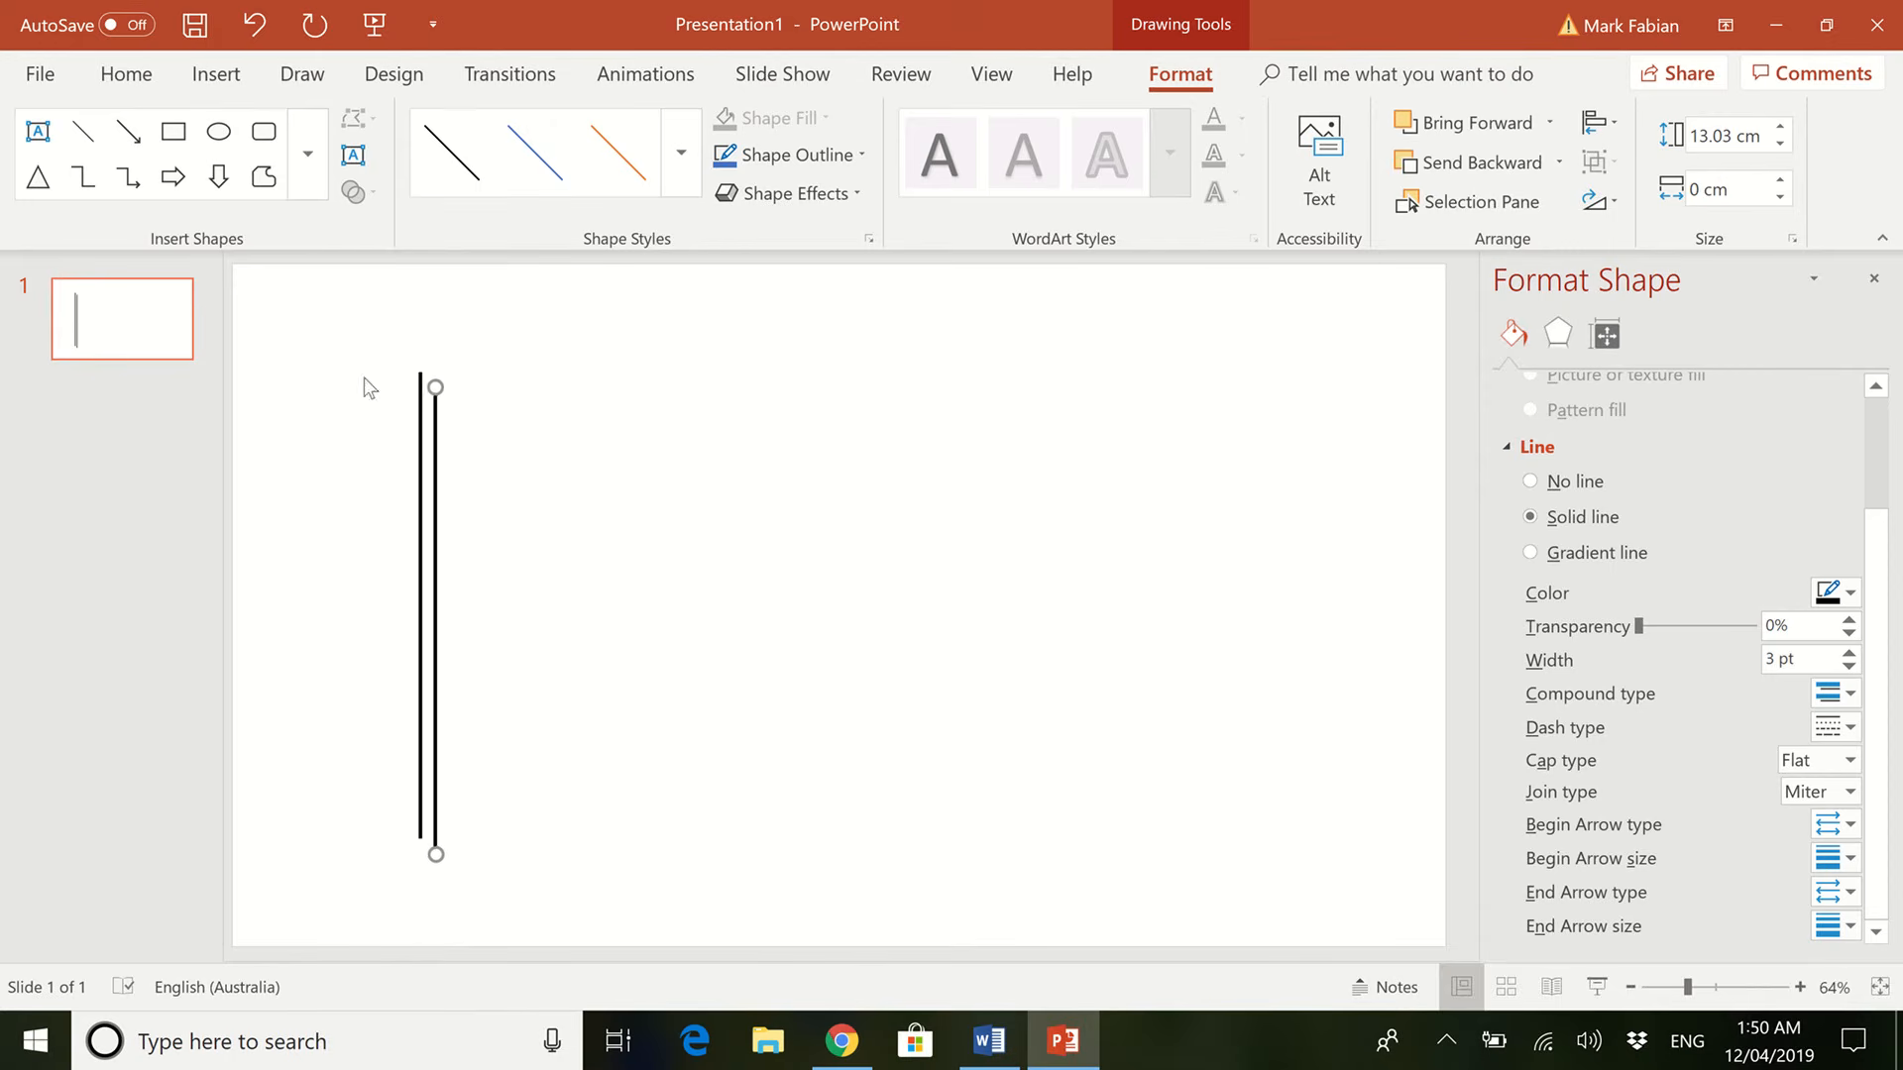
drag(436, 384, 926, 853)
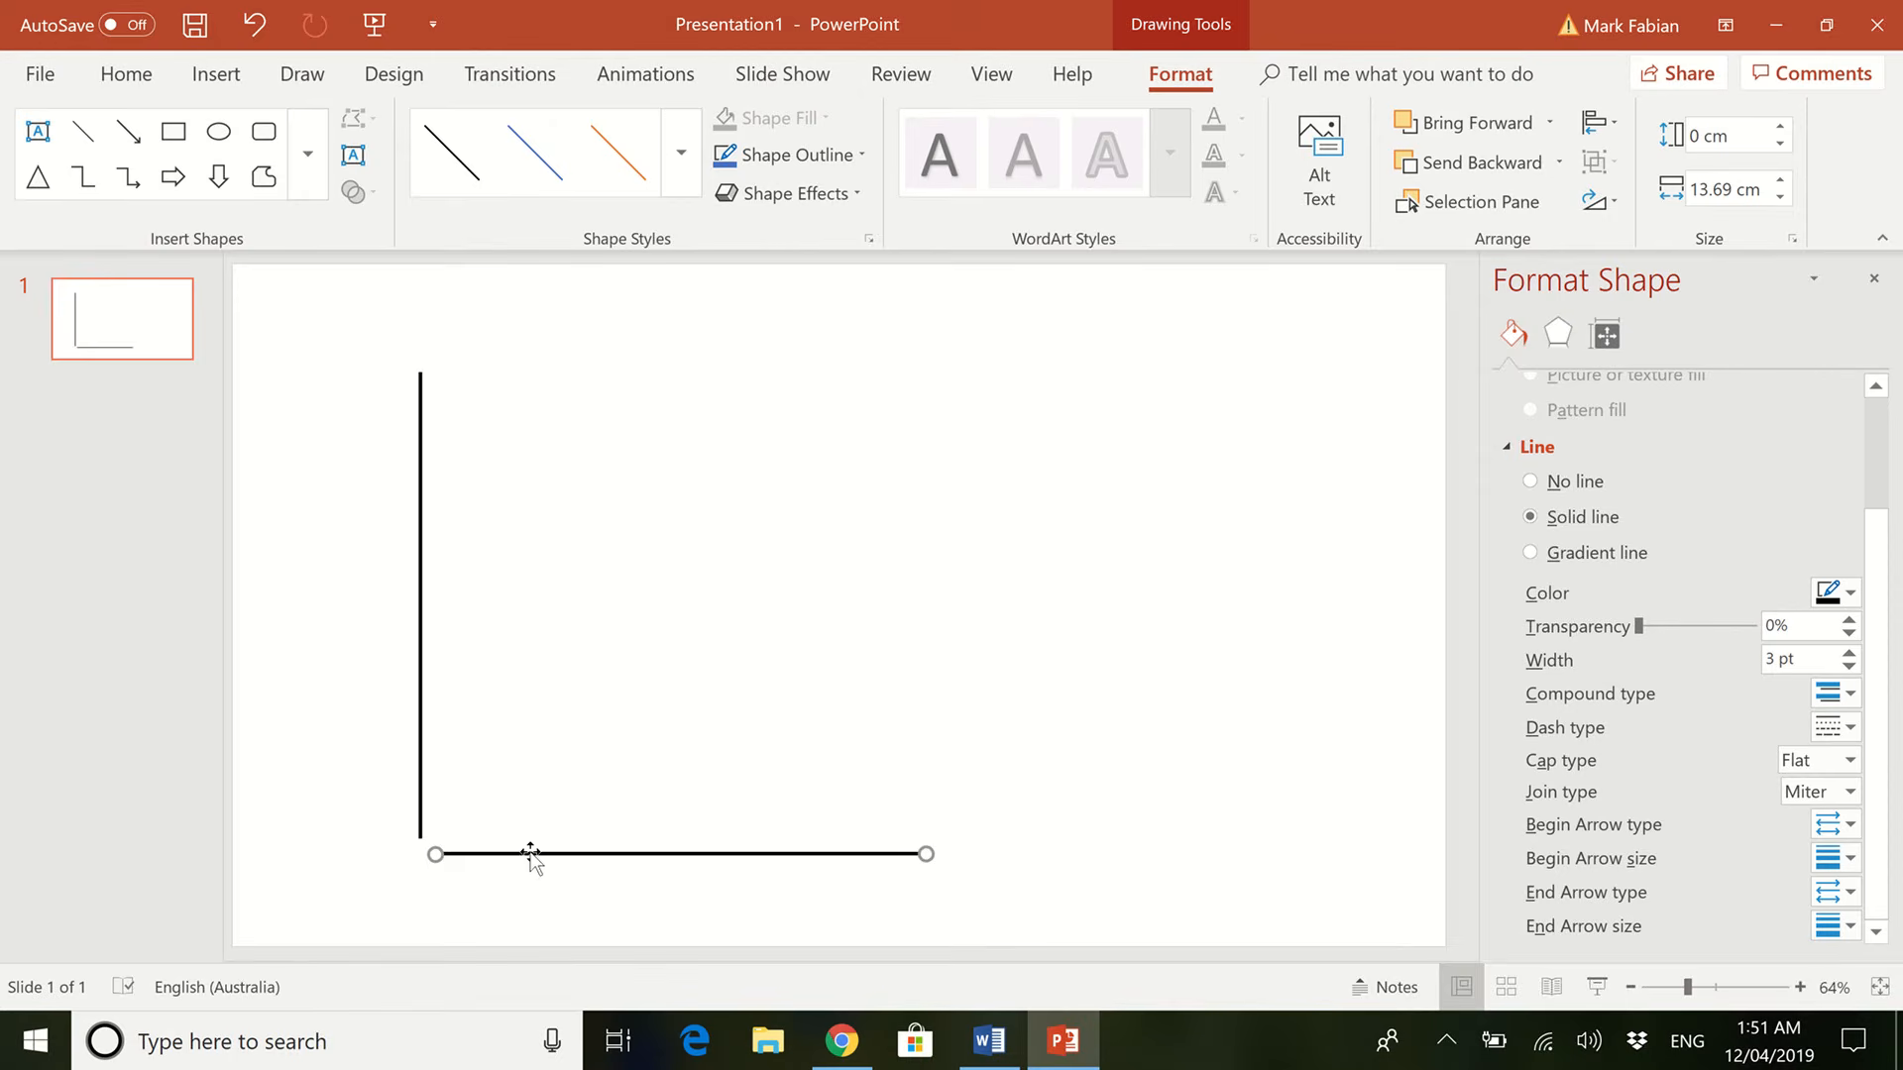
drag(523, 845, 511, 832)
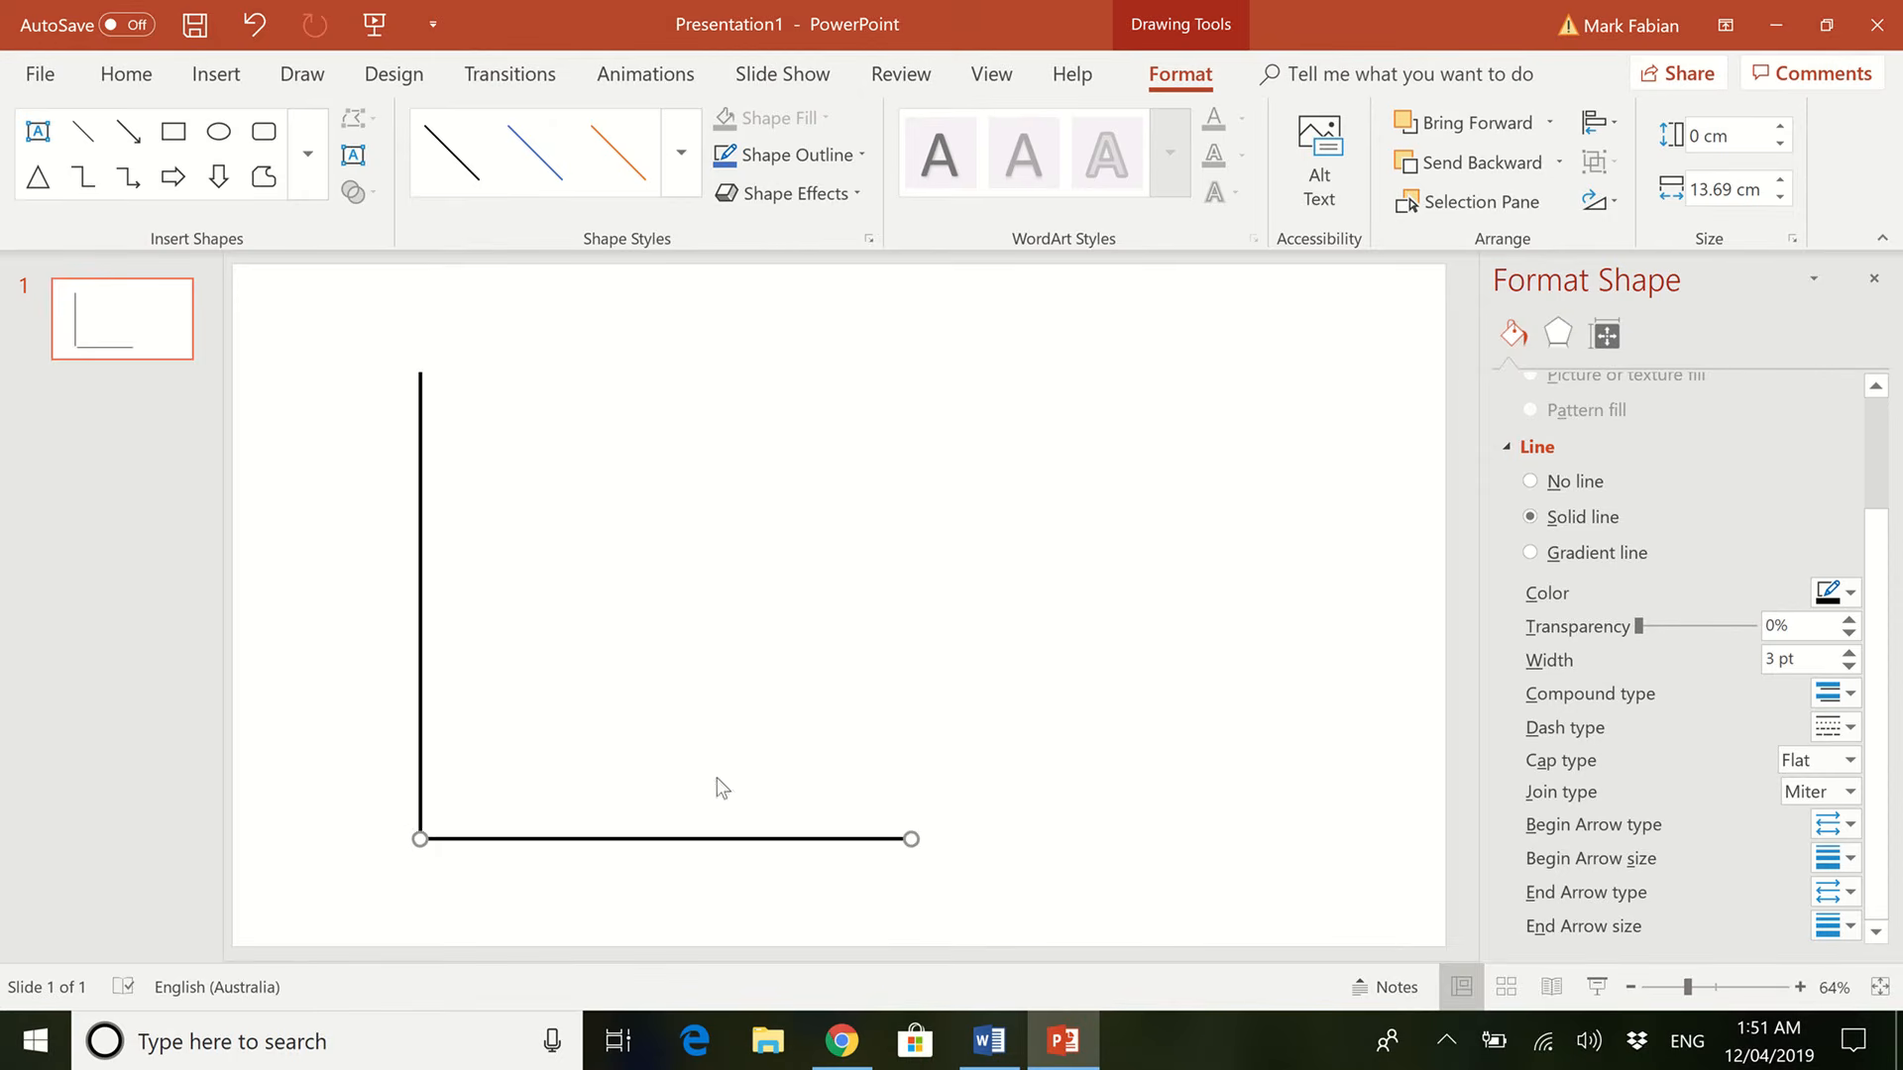
Place a duplicate of the vertical axis line just above the horizontal axis, slightly left of its midpoint, and color the copy standard red.
click(1095, 671)
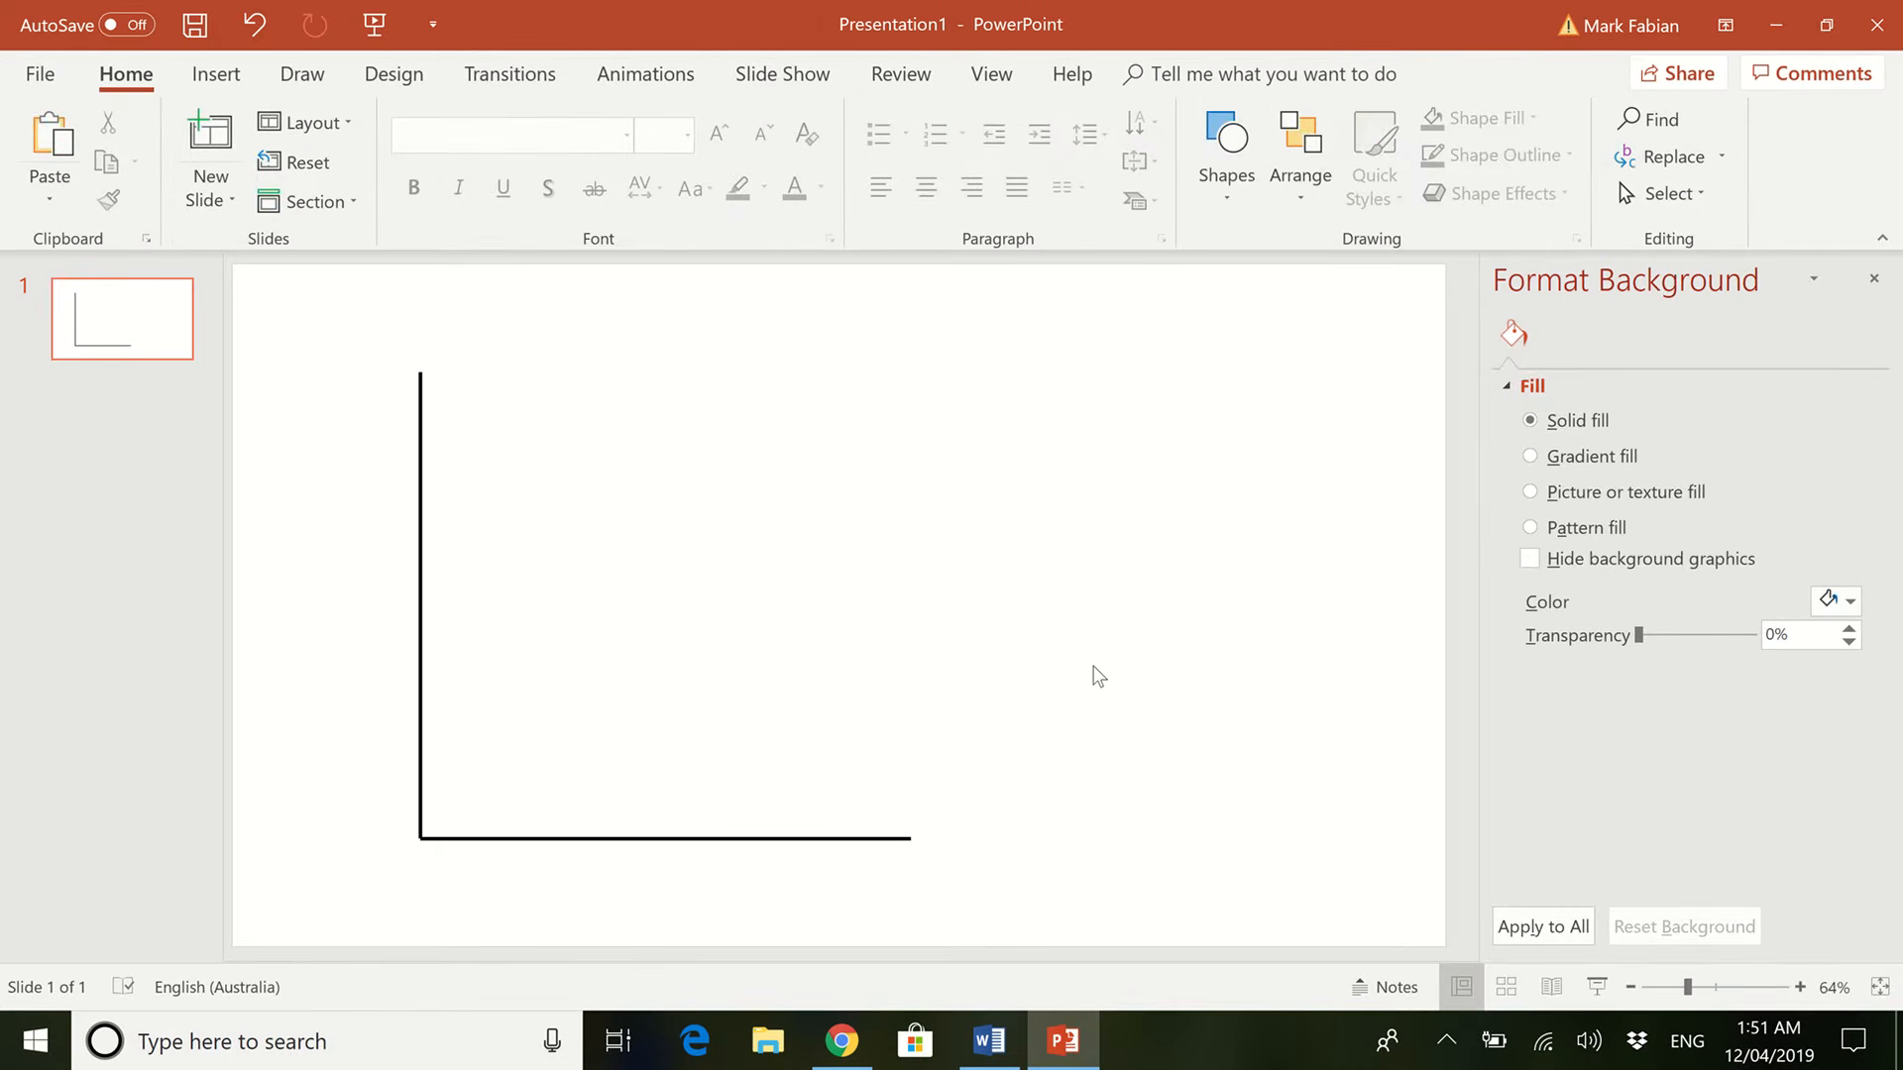
click(415, 512)
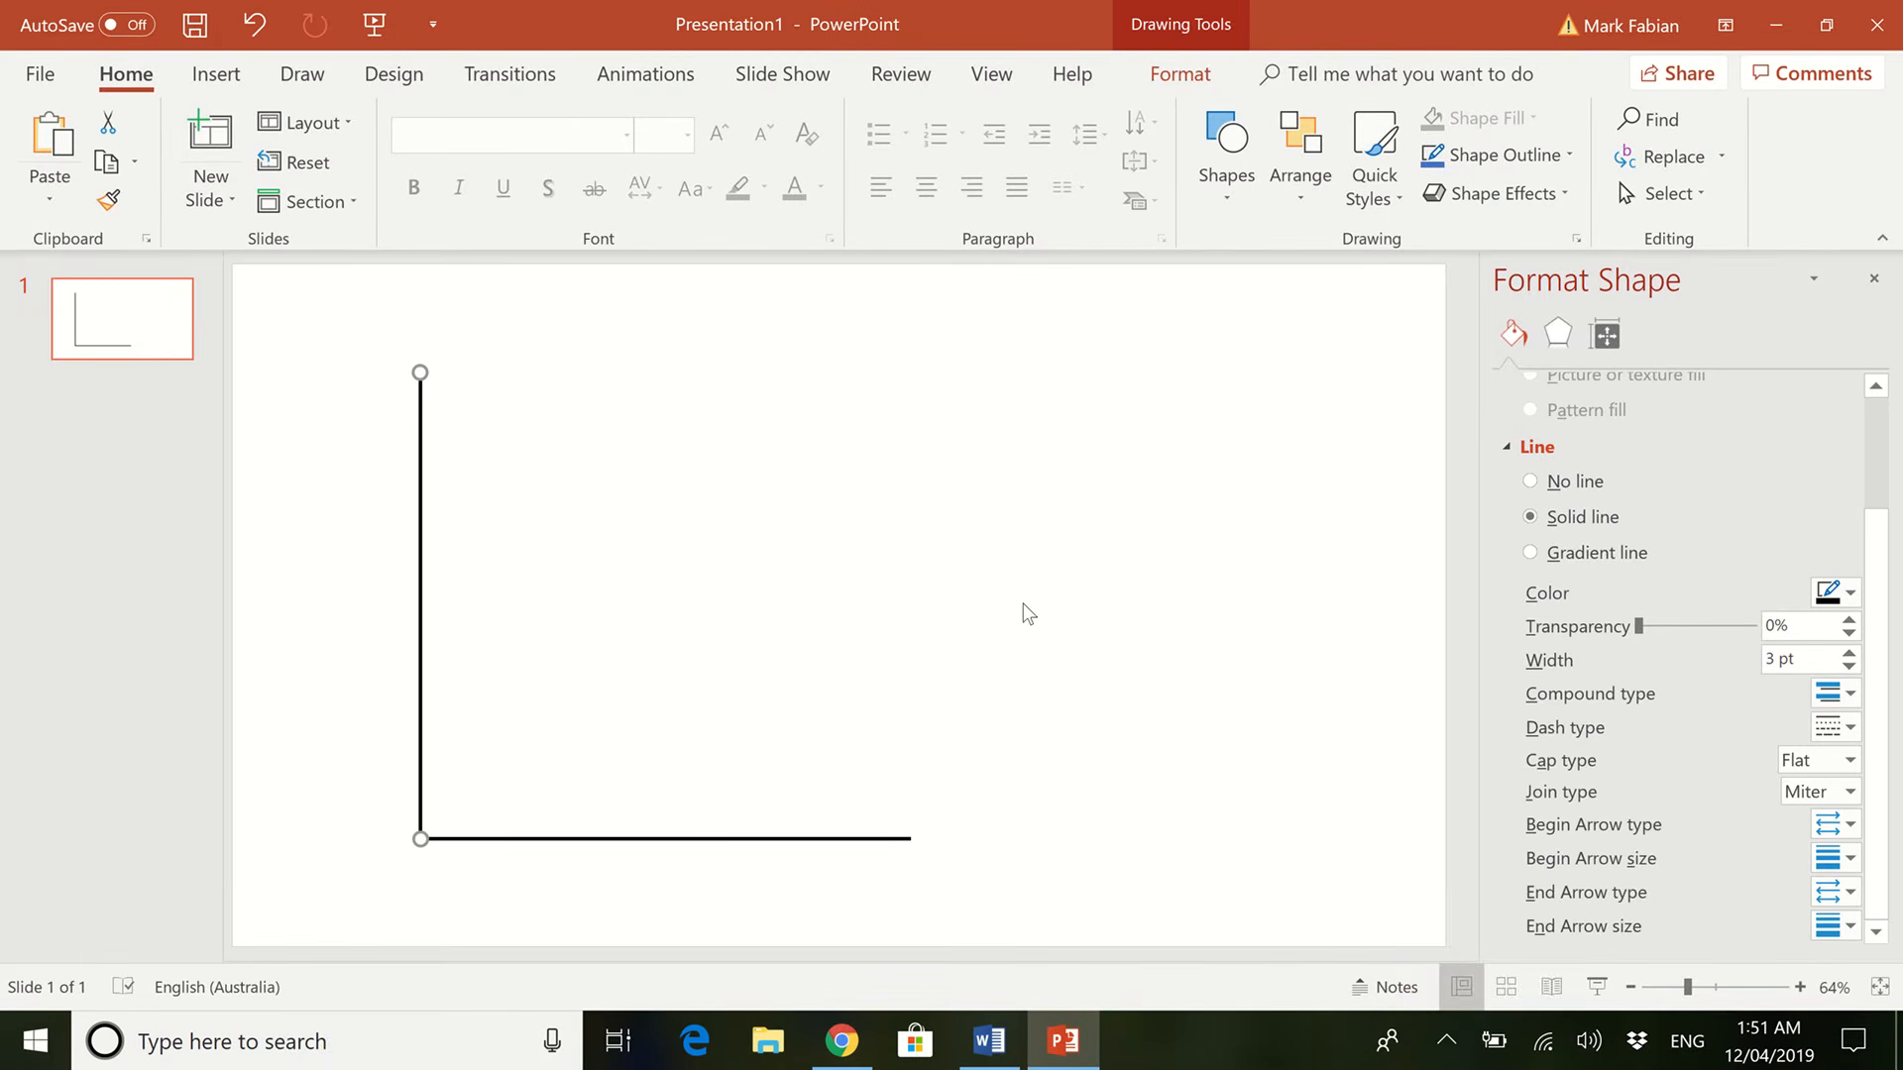
key(ctrl+d)
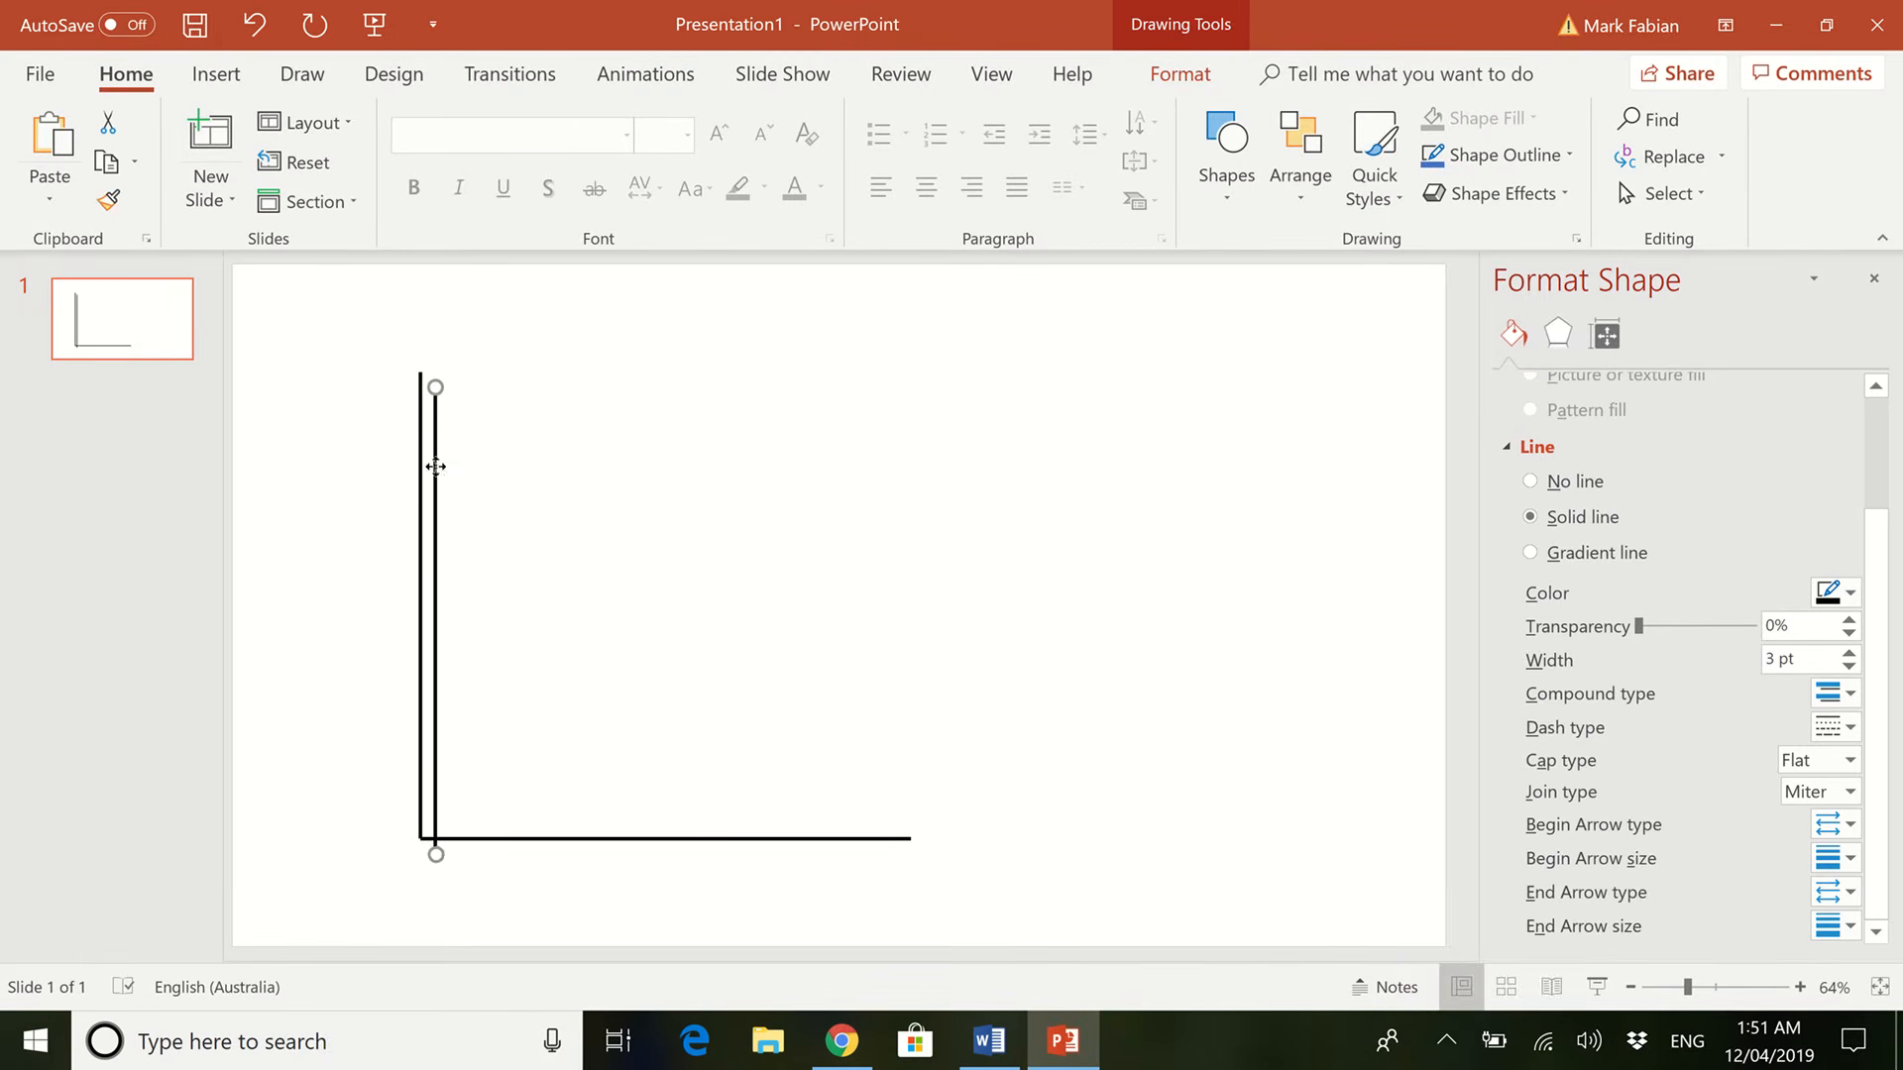
drag(435, 466, 635, 409)
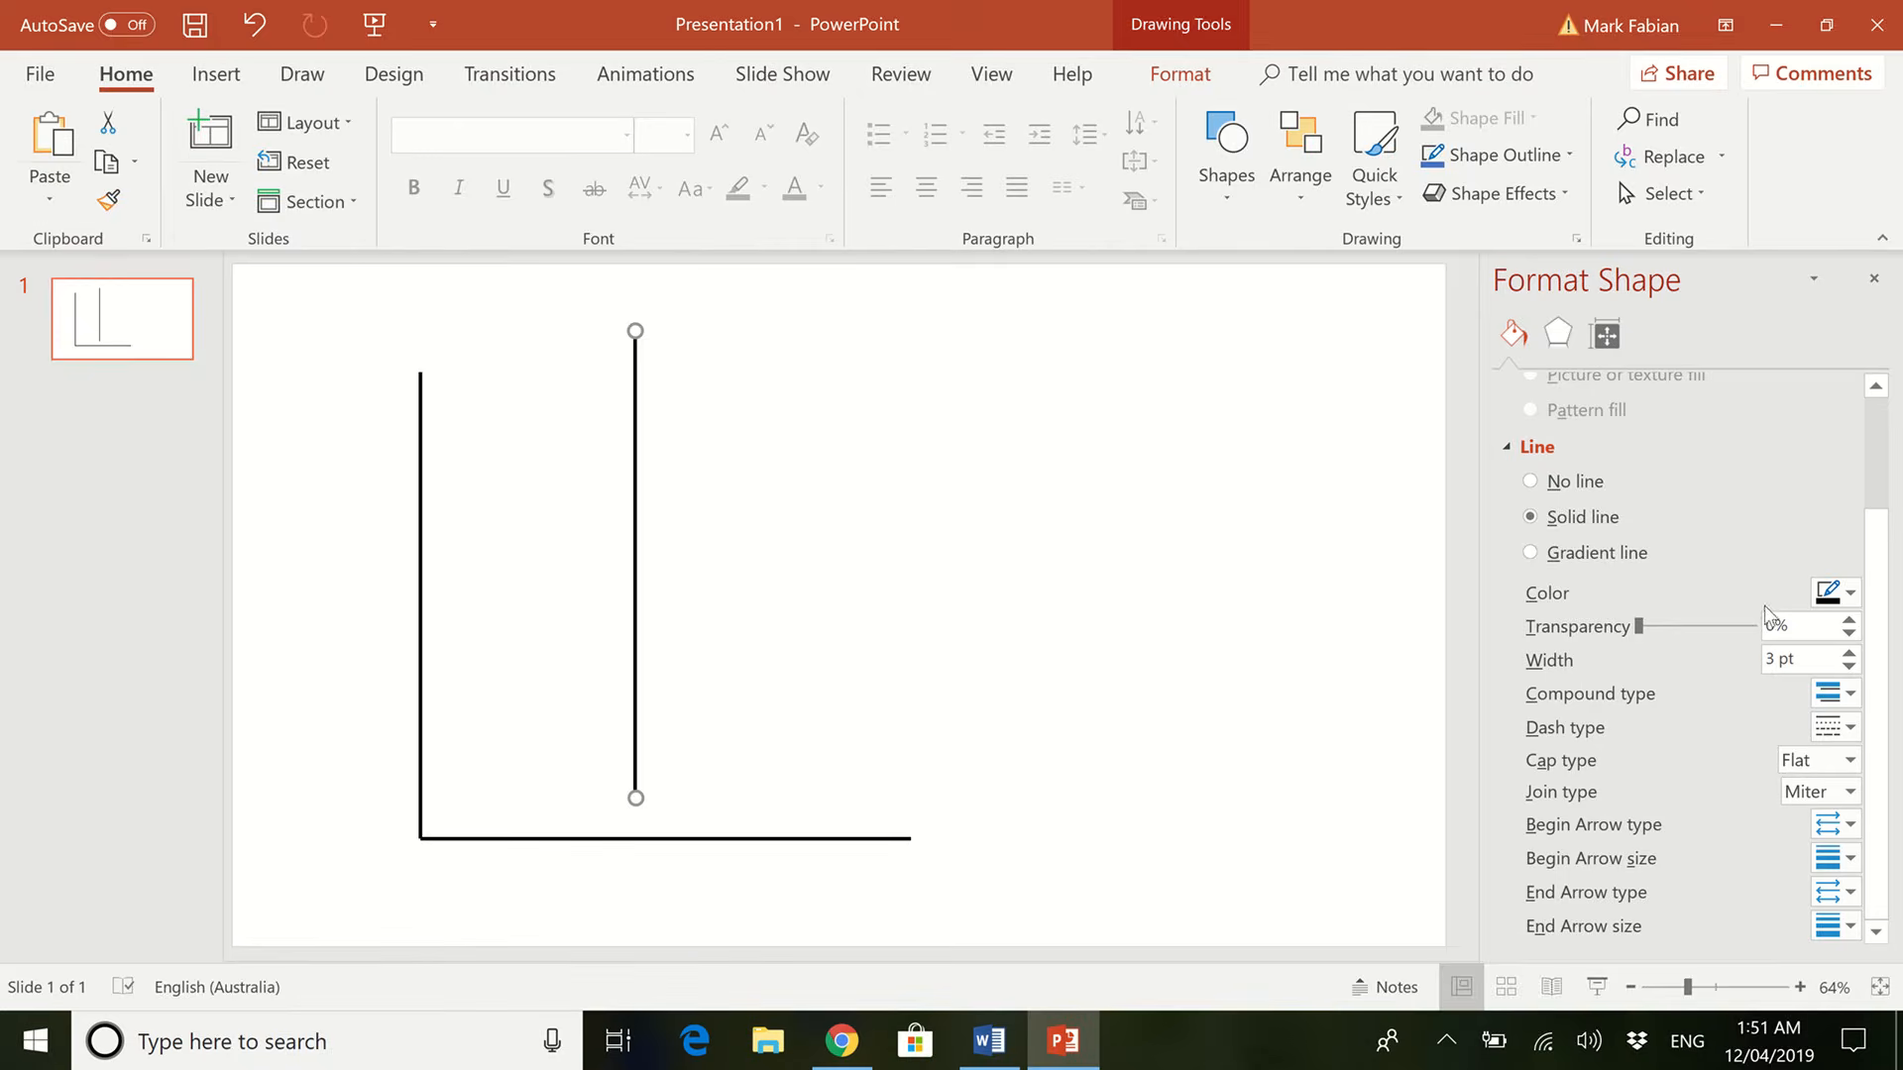
click(1838, 593)
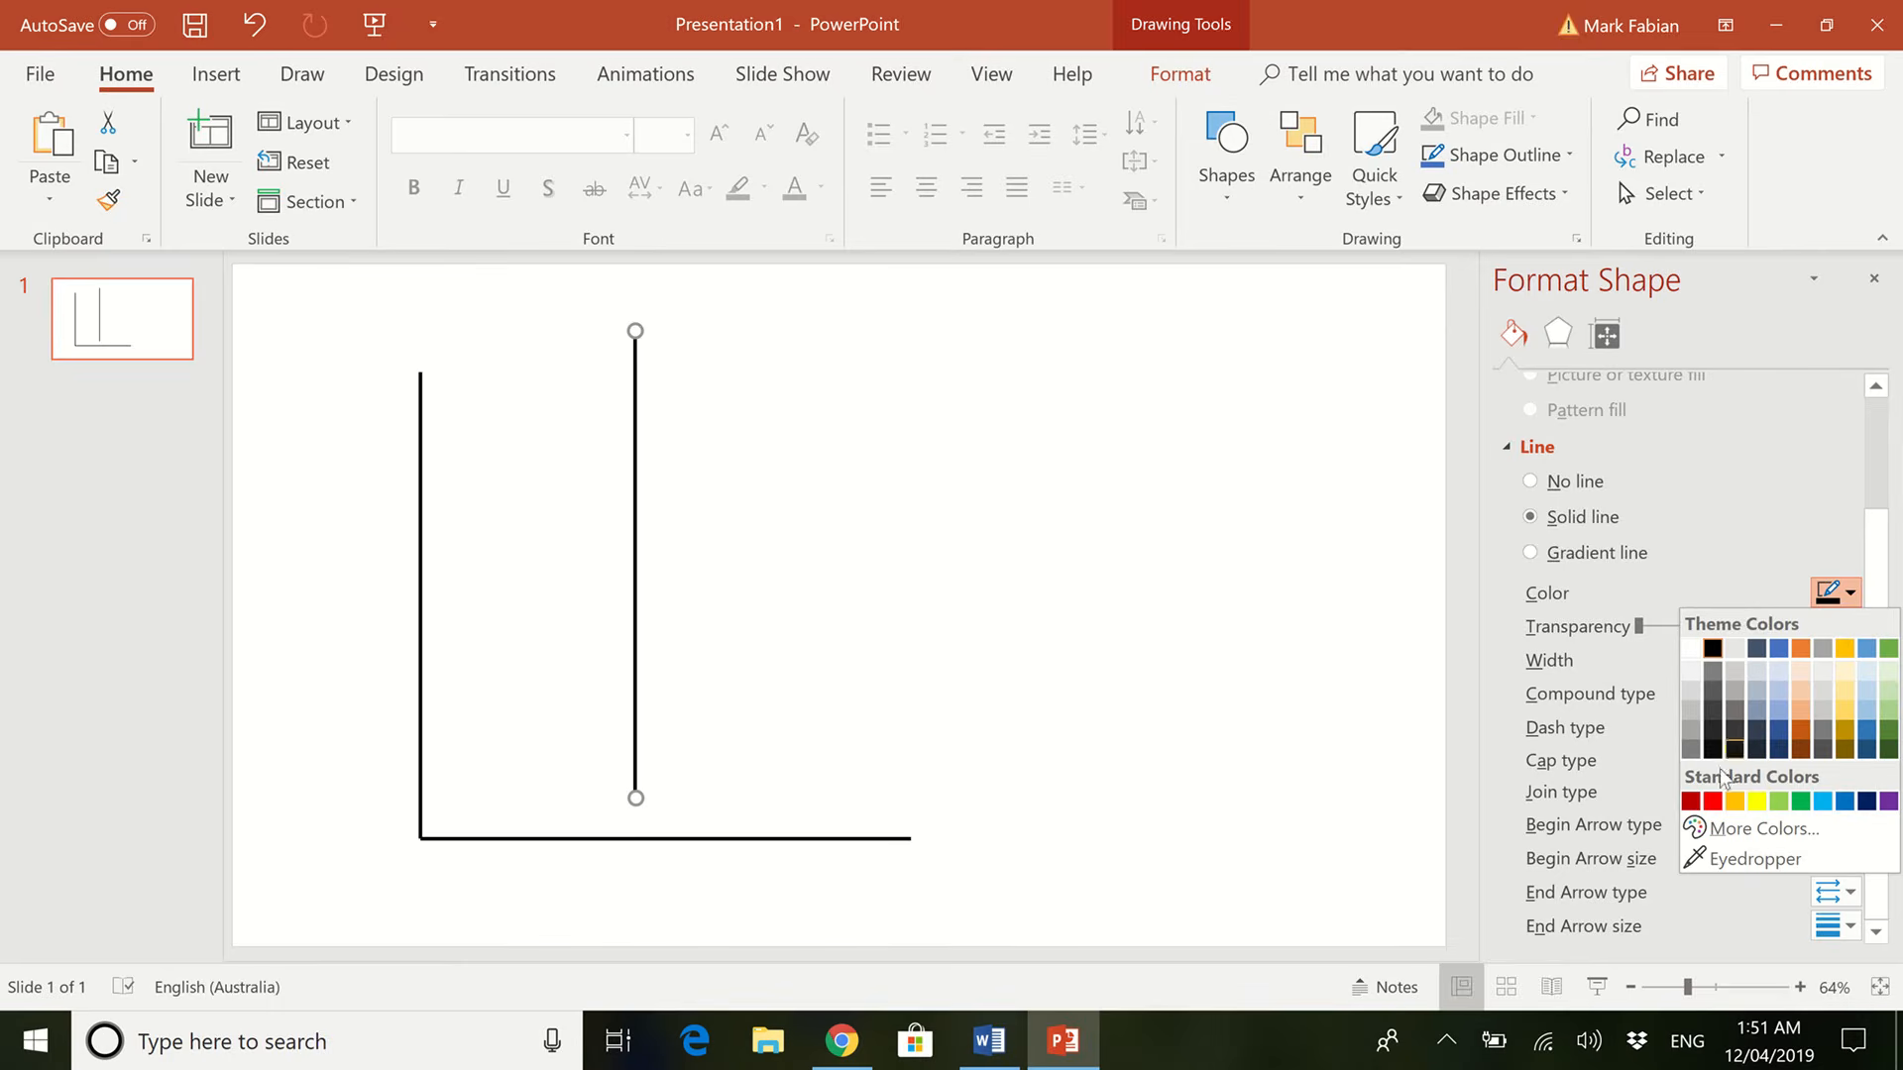
click(1714, 803)
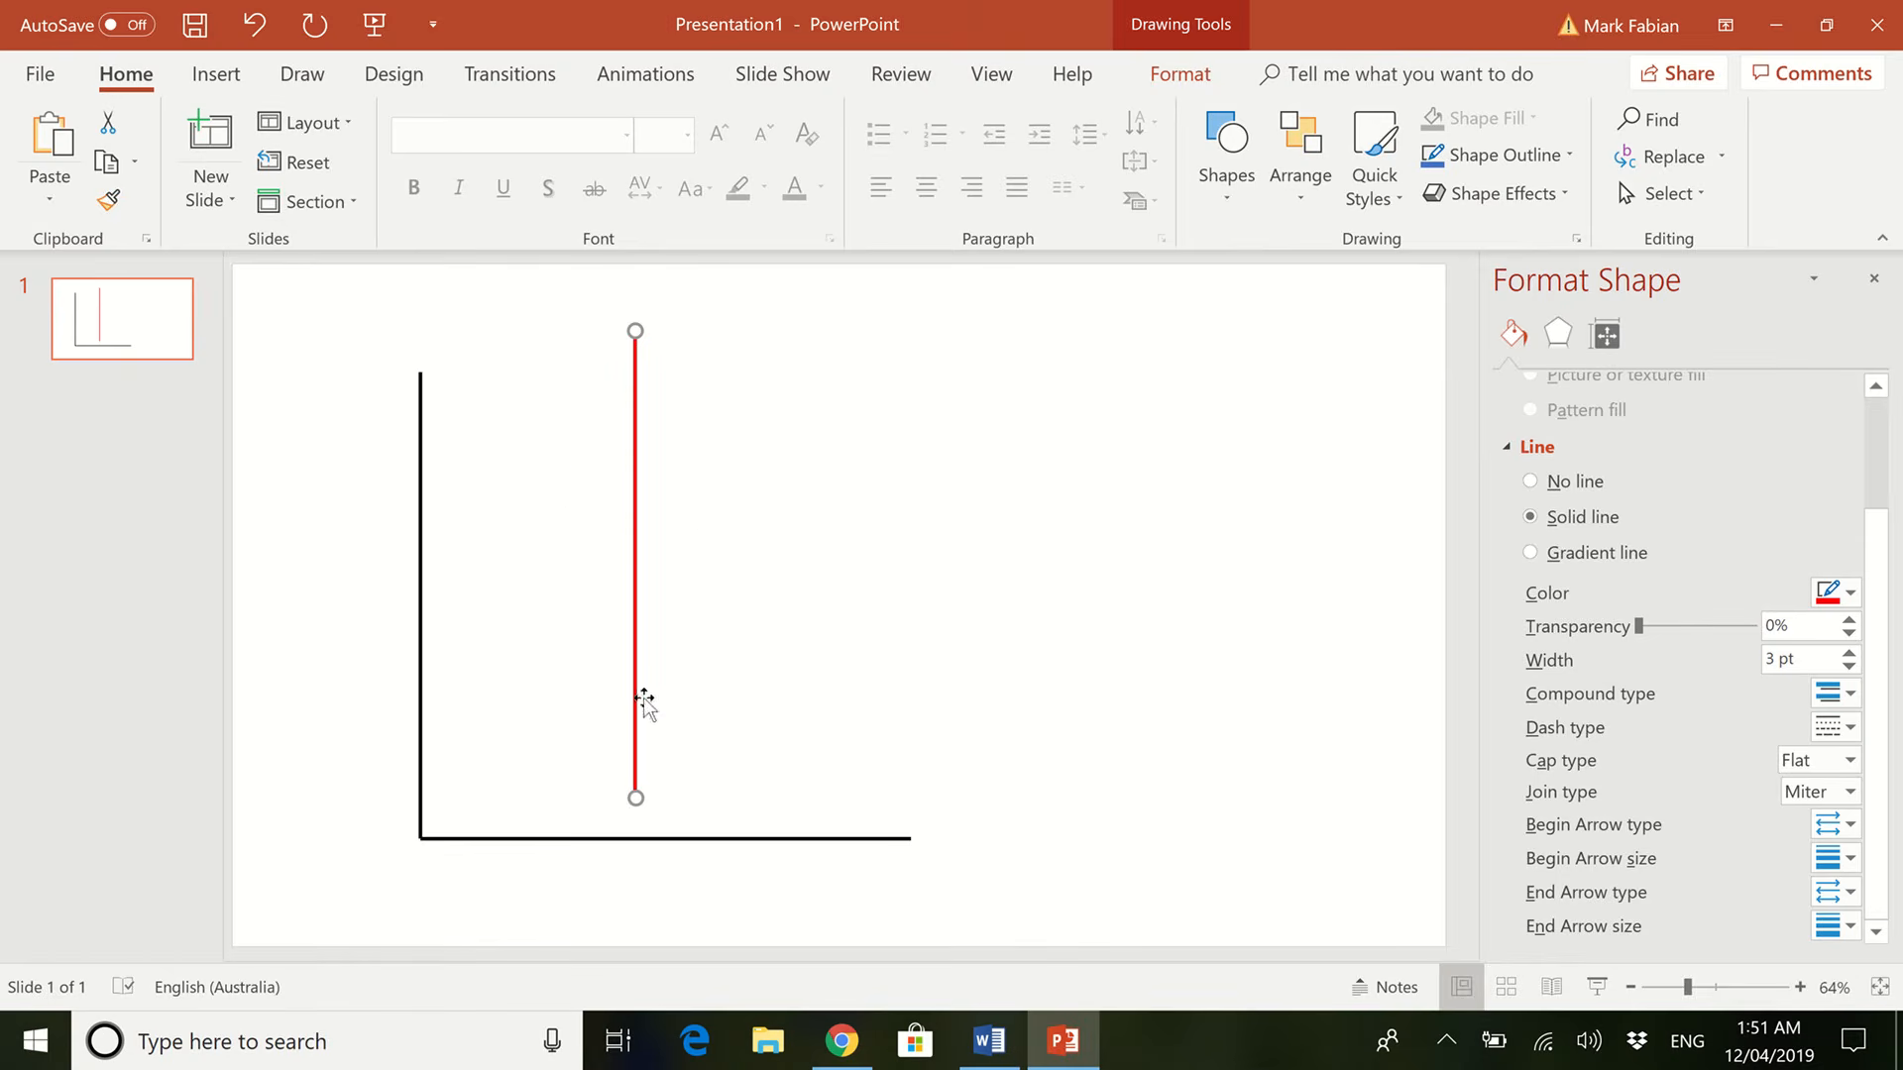